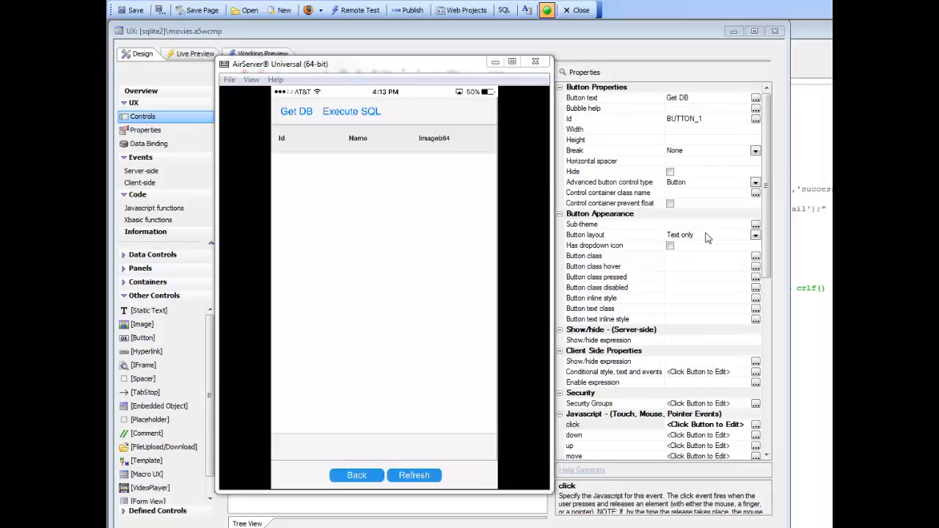
Run Get DB in the mirrored phone app to load the movies list, and move the phone window aside.
left_click_drag(366, 69, 326, 107)
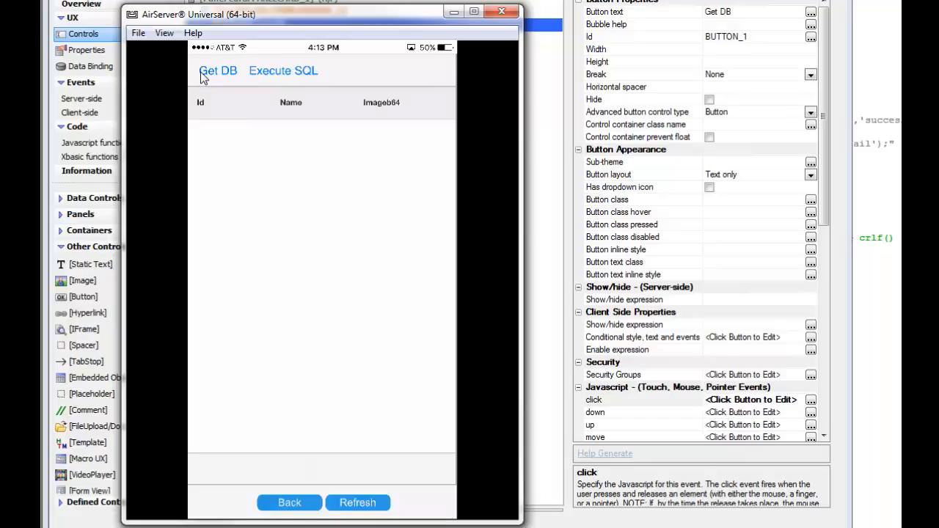
left_click(204, 76)
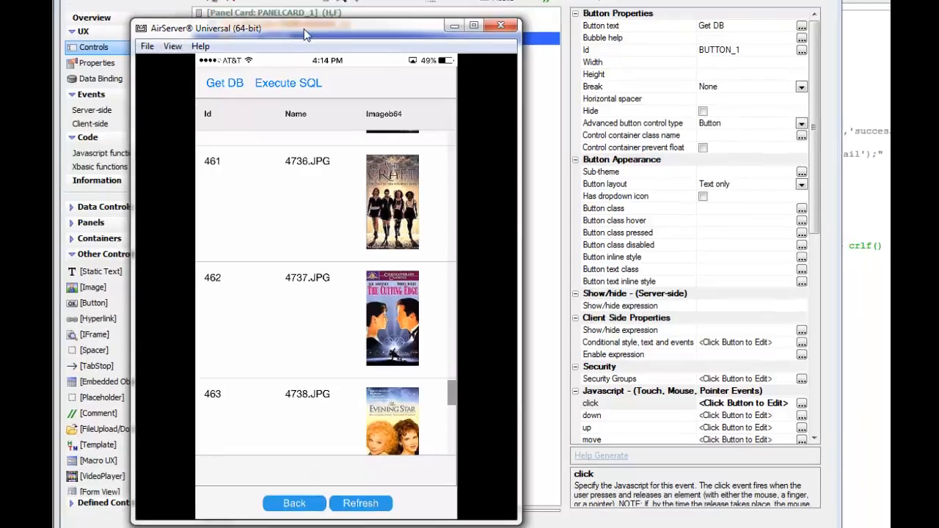
left_click_drag(300, 15, 665, 73)
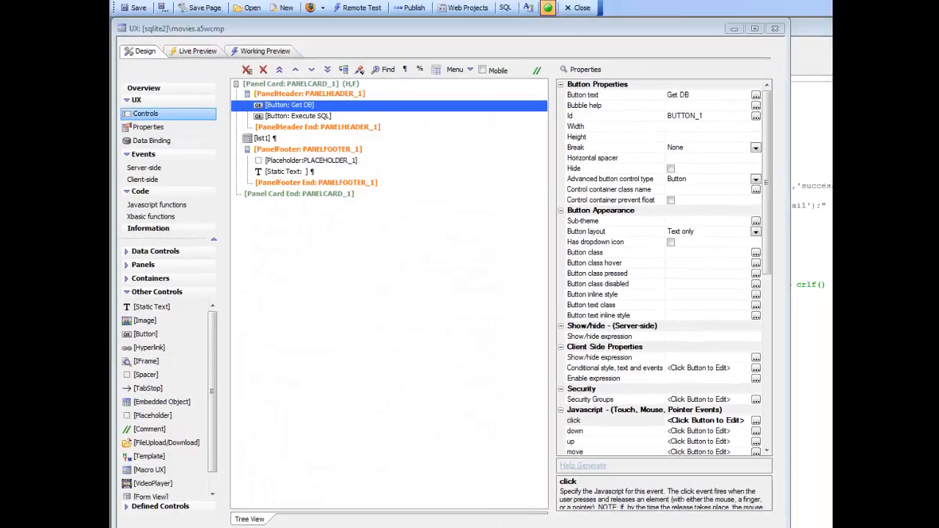
Switch to Navicat Premium and open the movies table in grid view.
key("alt+Tab")
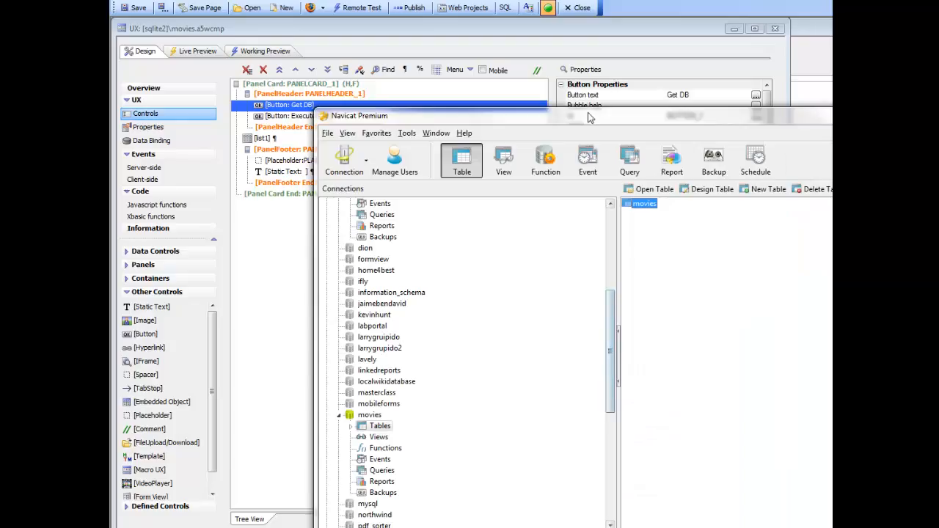
left_click_drag(592, 117, 386, 64)
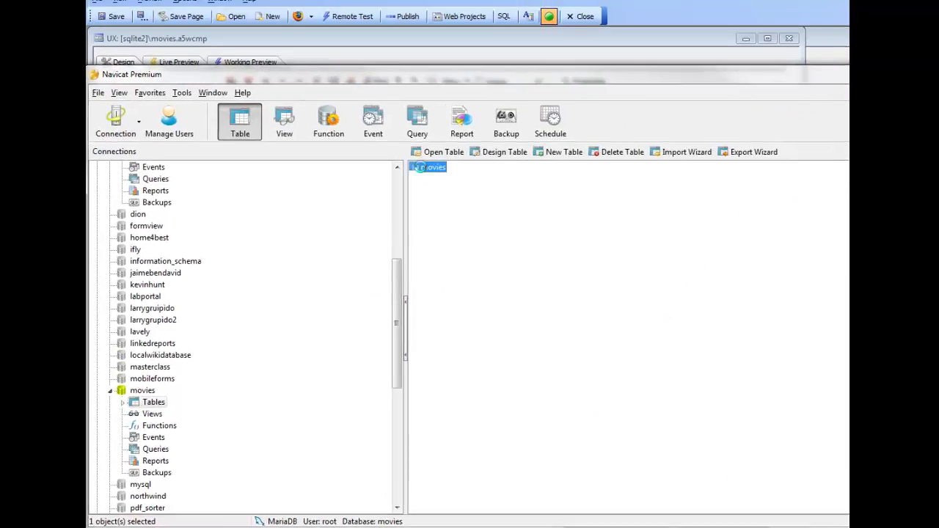
double_click(429, 154)
left_click(381, 58)
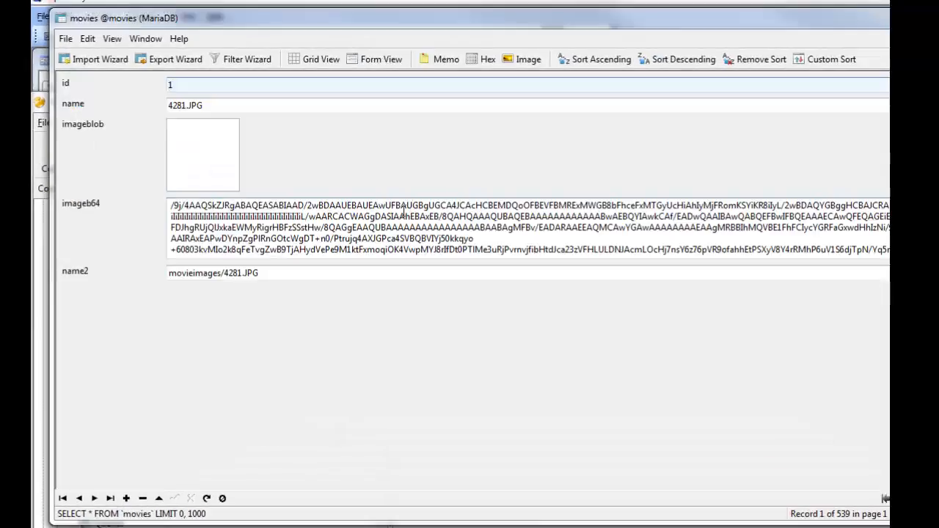
left_click(313, 59)
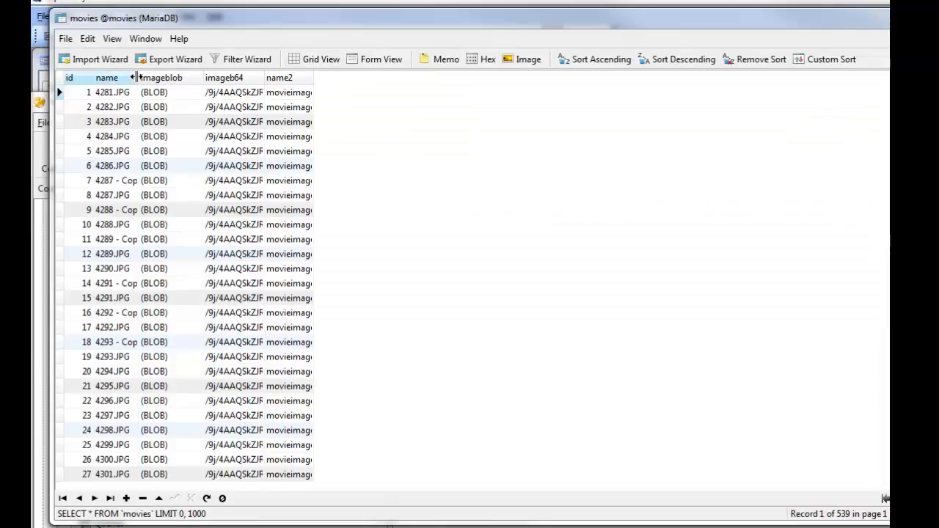
Examine the first movie record's name and imageb64 fields in grid and form view, and close the table.
left_click_drag(139, 77, 245, 77)
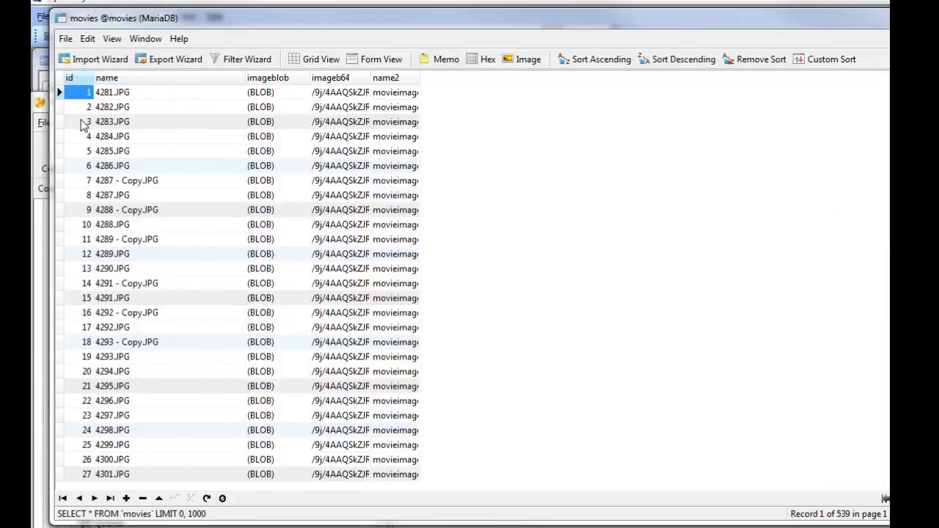
left_click(123, 93)
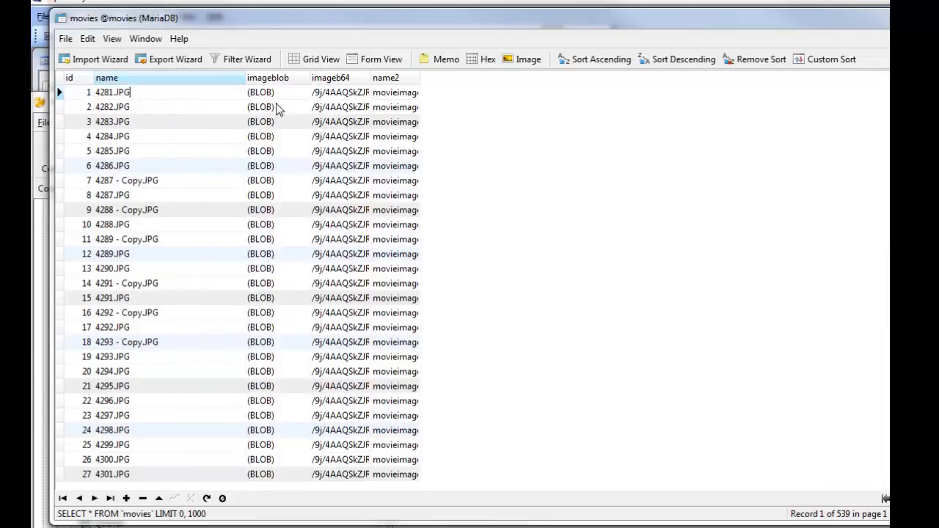
left_click(328, 96)
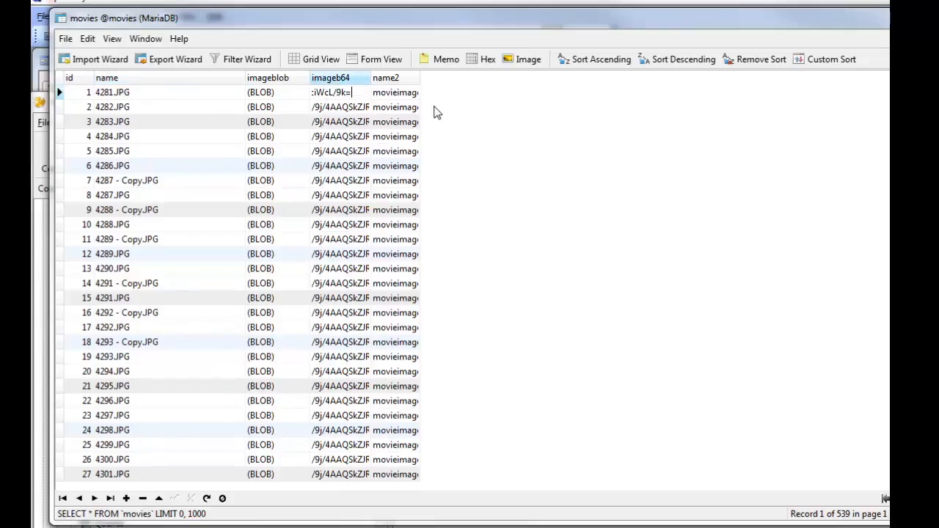
left_click(374, 60)
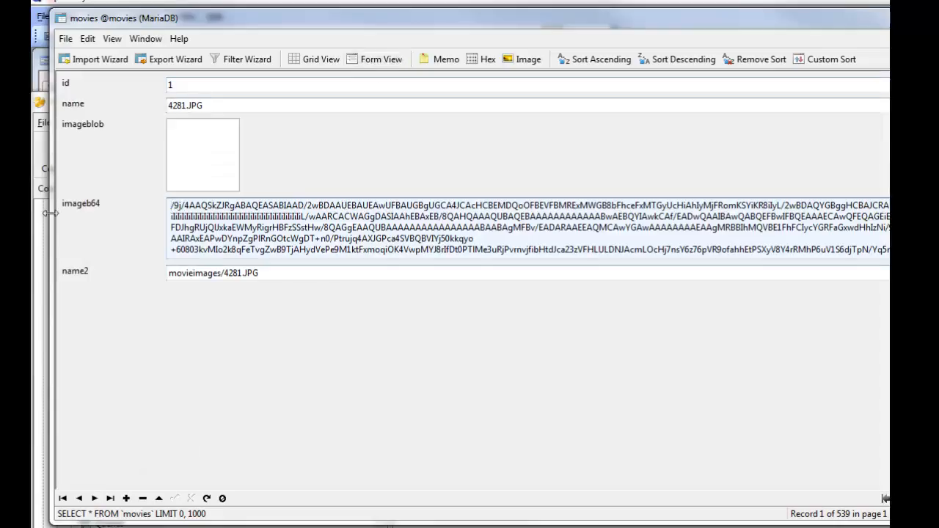
left_click(186, 104)
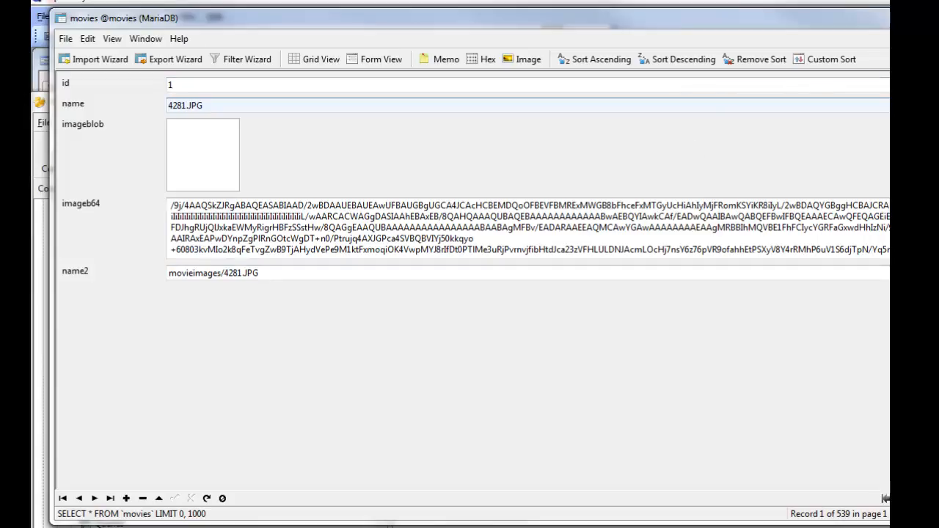
key("alt+F4")
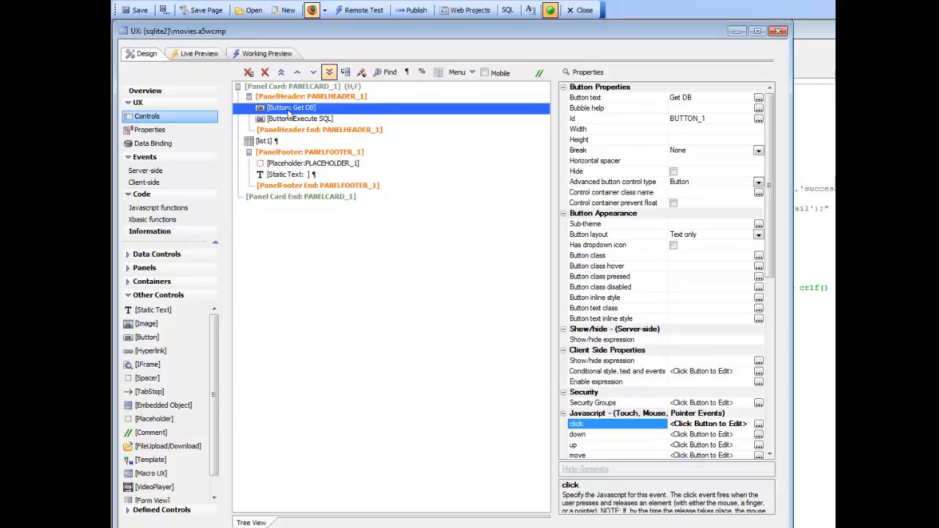
Open the PhoneGap - SQLite Actions entry of the Get DB button's click event for editing.
double_click(600, 429)
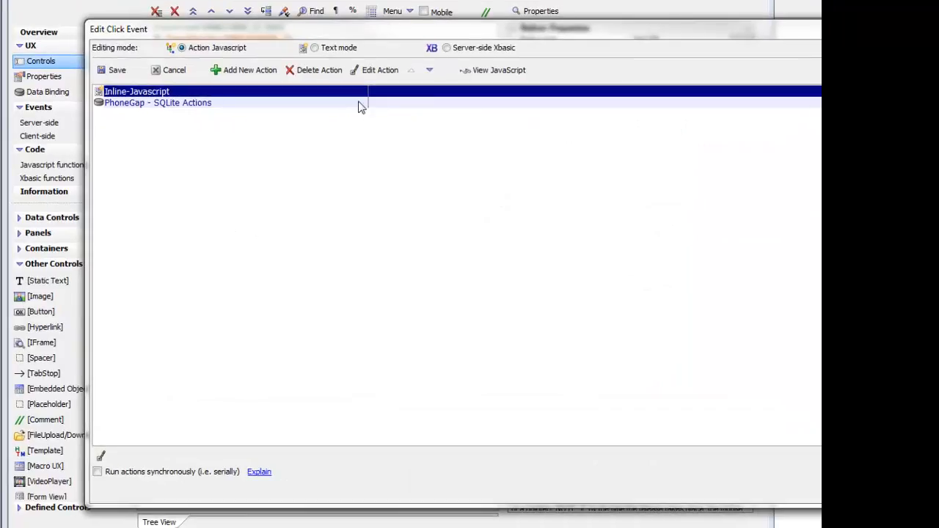
left_click(200, 103)
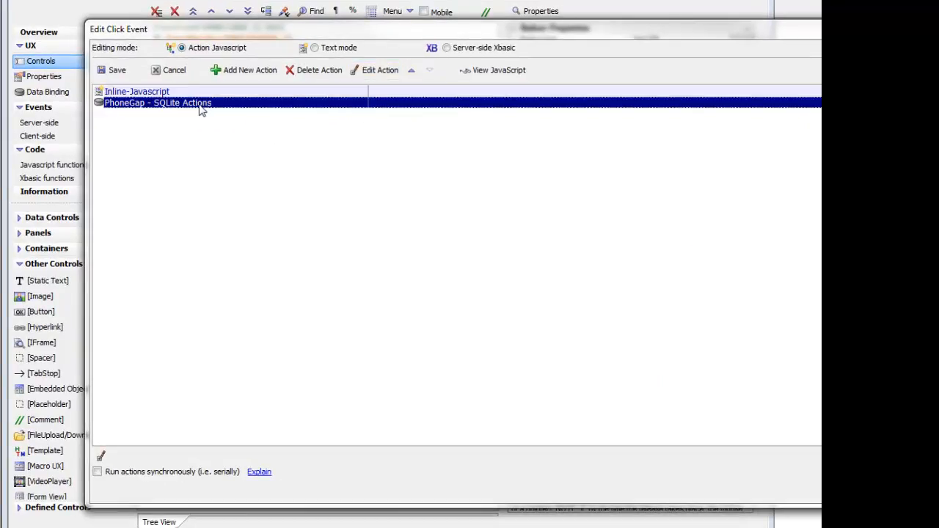
left_click(371, 69)
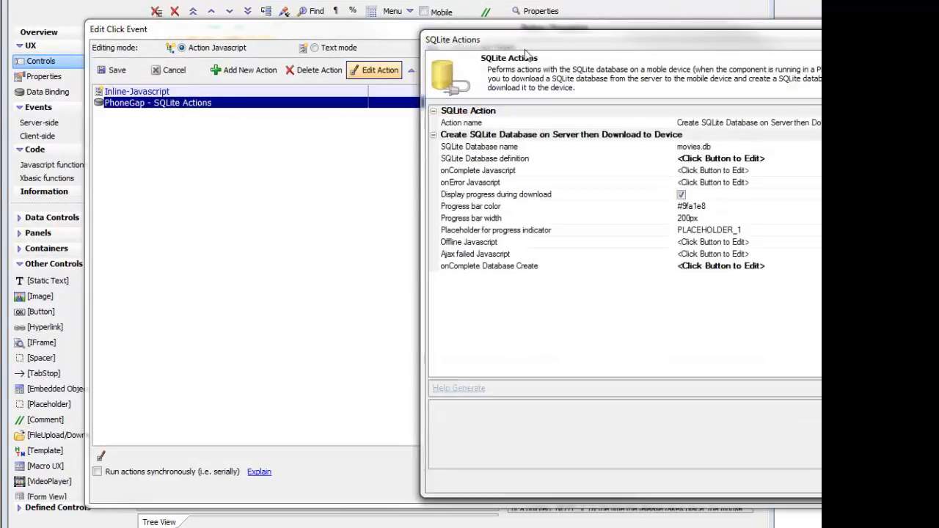
left_click_drag(523, 38, 212, 41)
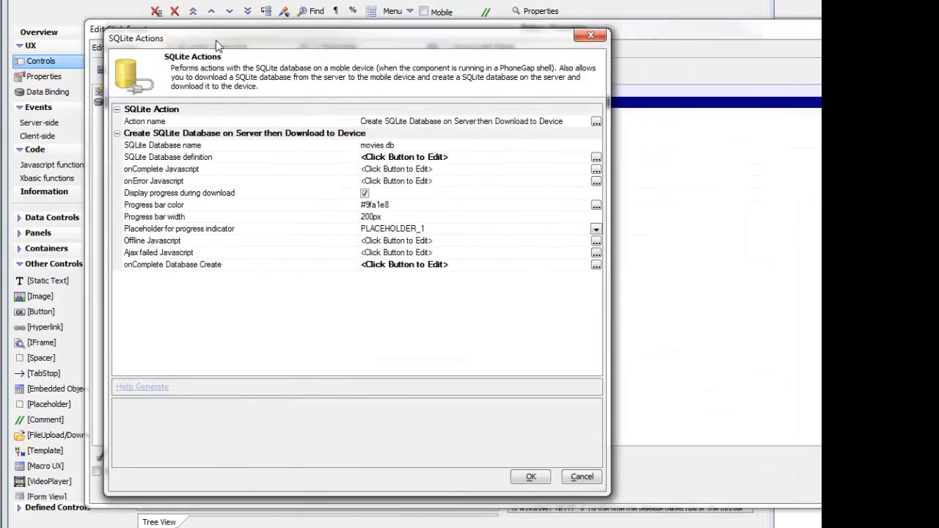
Choose Create SQLite Database on Server then Download to Device as the SQLite action.
double_click(296, 119)
left_click_drag(510, 103, 149, 91)
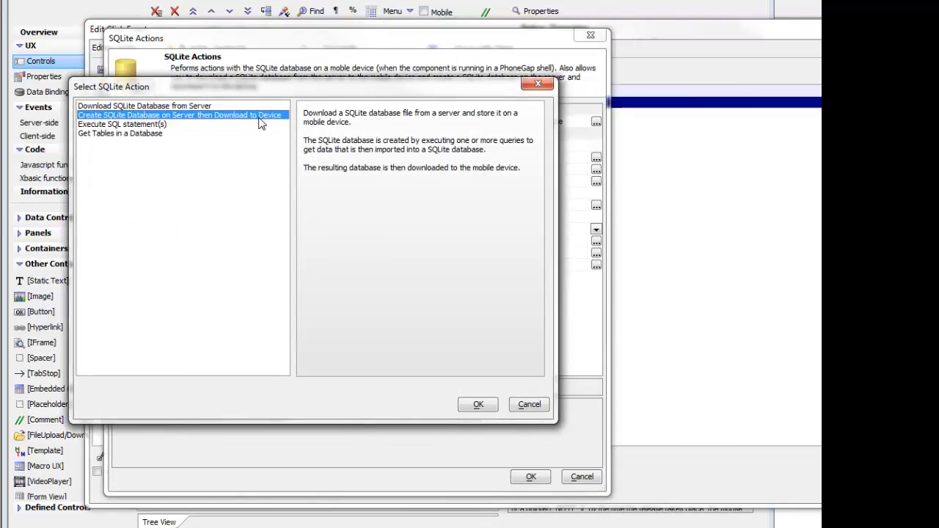
left_click(477, 404)
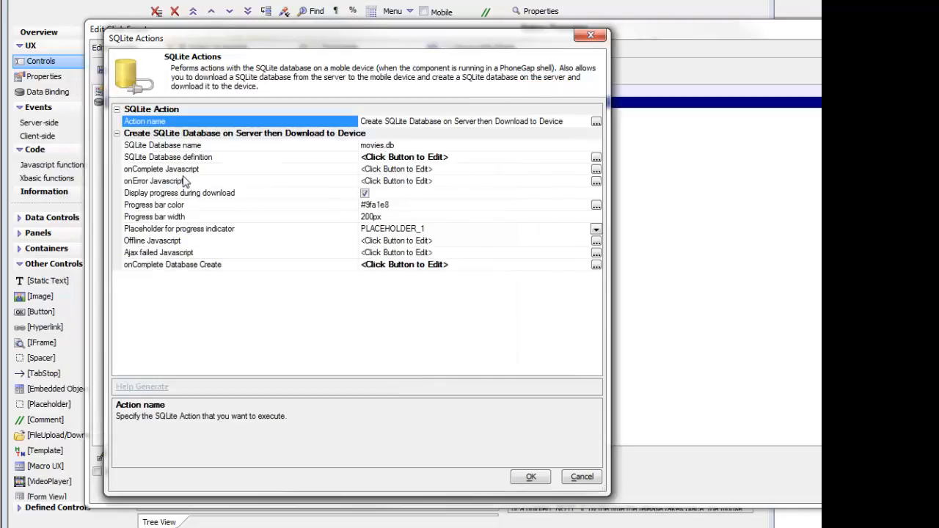
Open the SQLite database definition and examine the data source of its movies table.
left_click(219, 150)
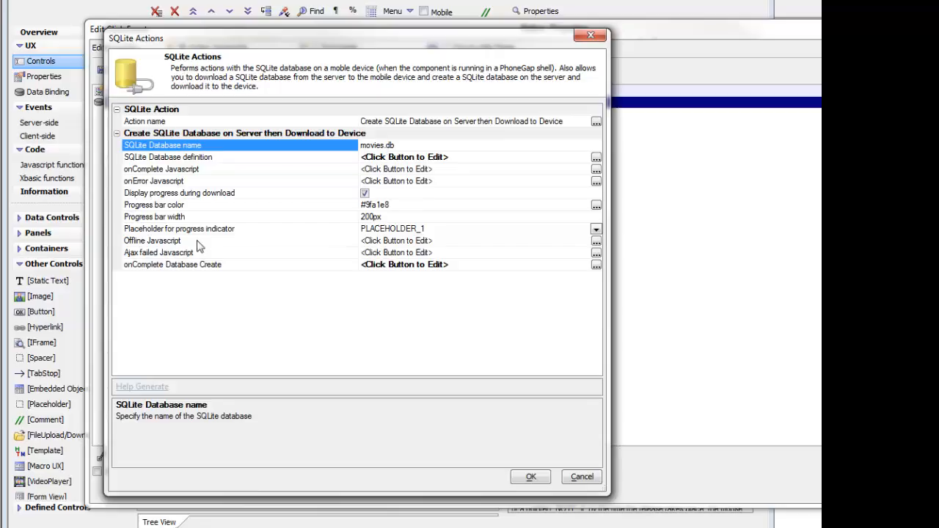
double_click(189, 158)
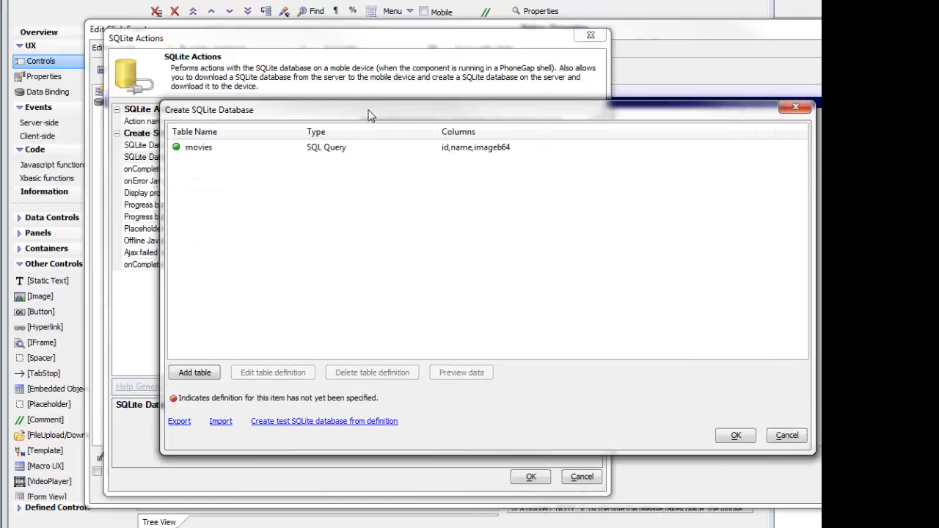
left_click(85, 138)
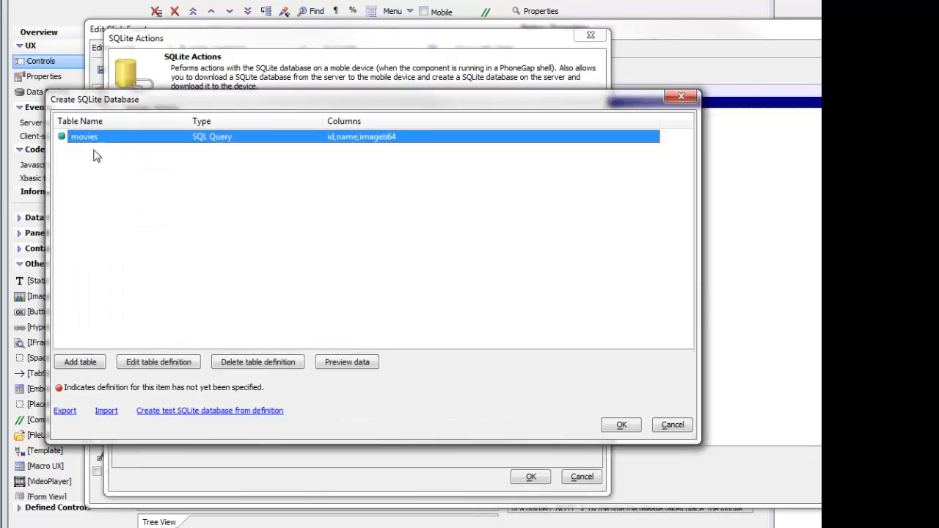
double_click(222, 146)
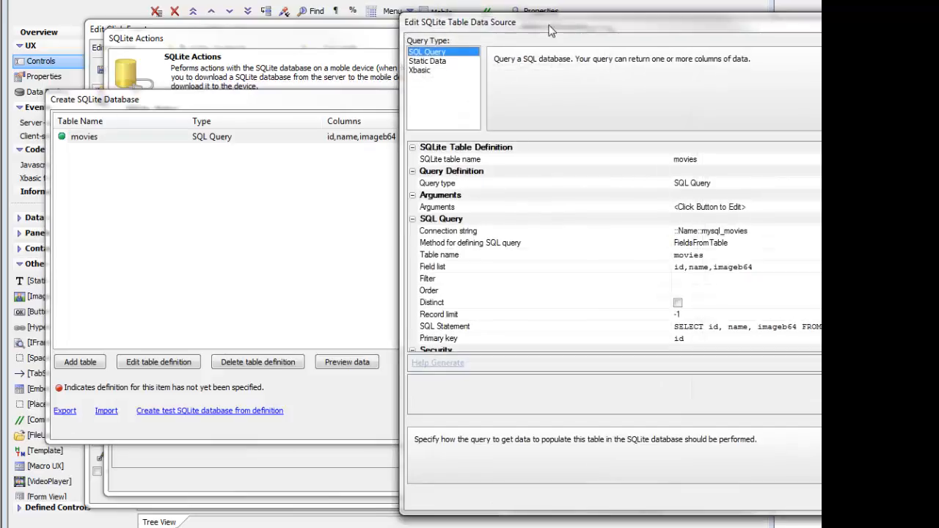
left_click_drag(549, 25, 229, 41)
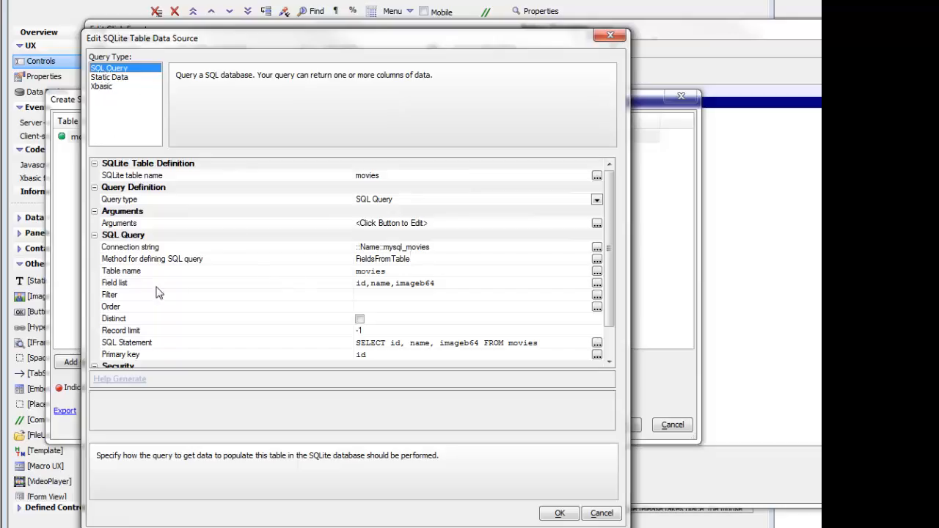
Use the id, name and imageb64 fields in the movies table query, and accept the table's data source.
double_click(305, 285)
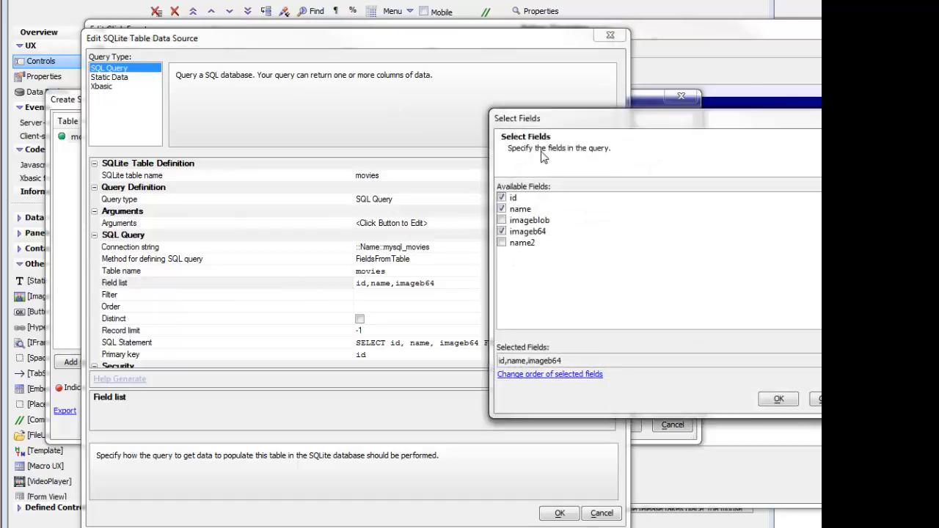
left_click_drag(546, 125, 318, 107)
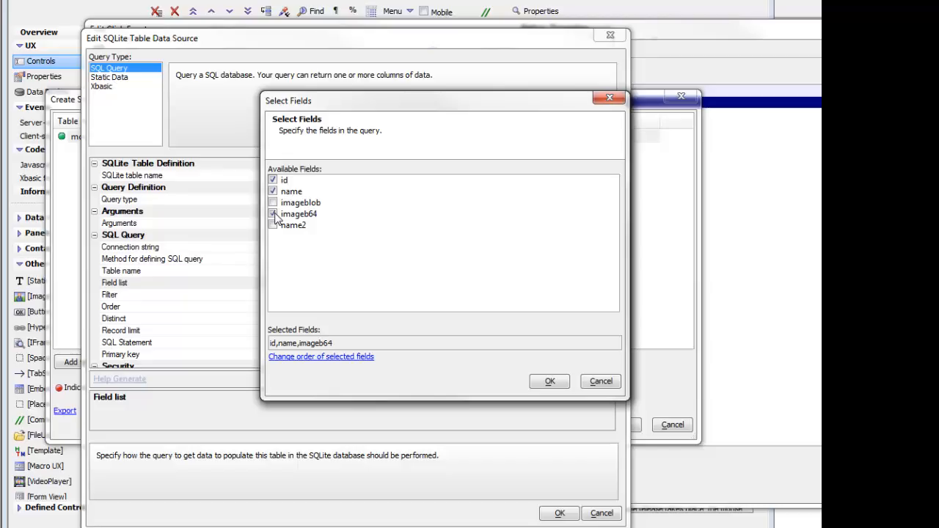
left_click(551, 381)
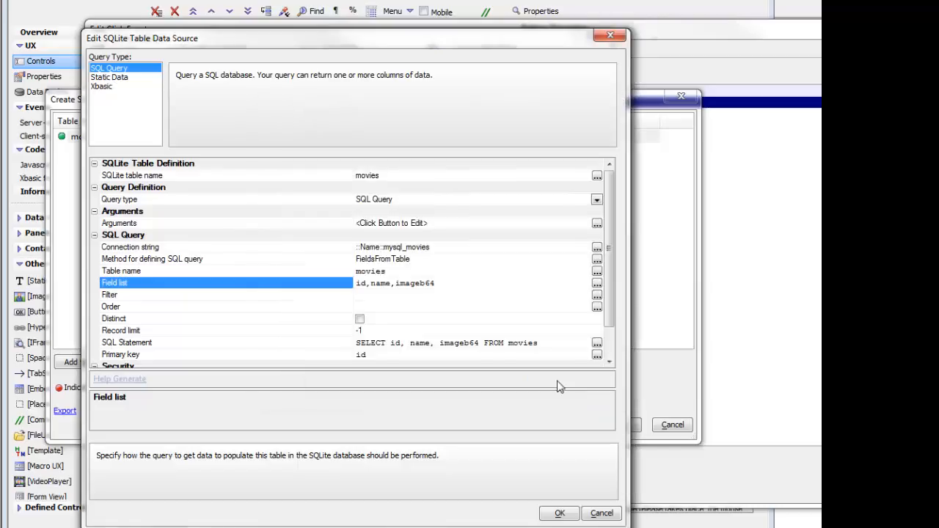
left_click(552, 513)
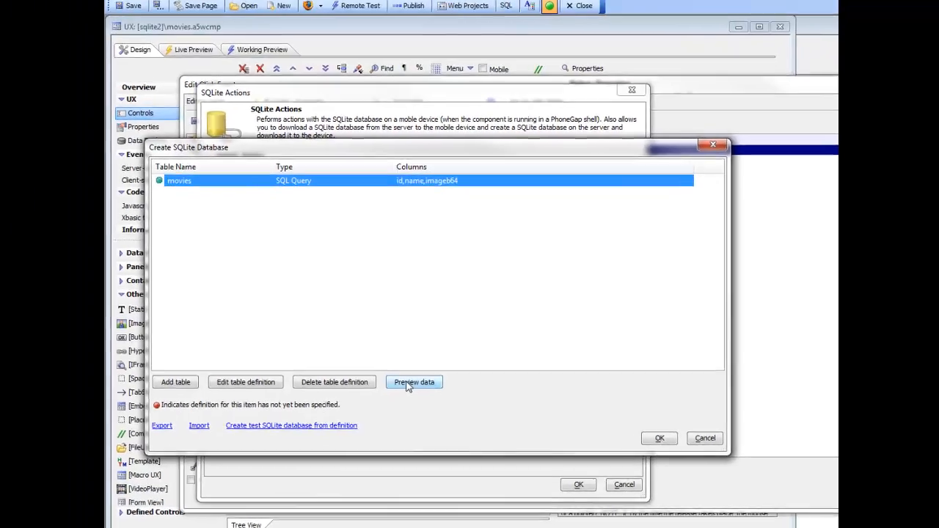
Preview the data for the movies SQLite table, checking the first record's values, and accept the database definition.
left_click(339, 362)
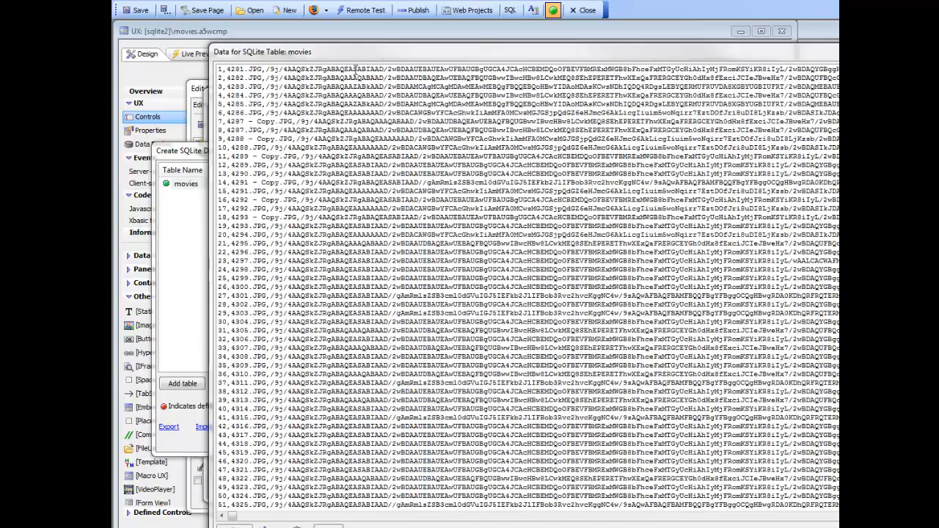
left_click_drag(379, 51, 283, 62)
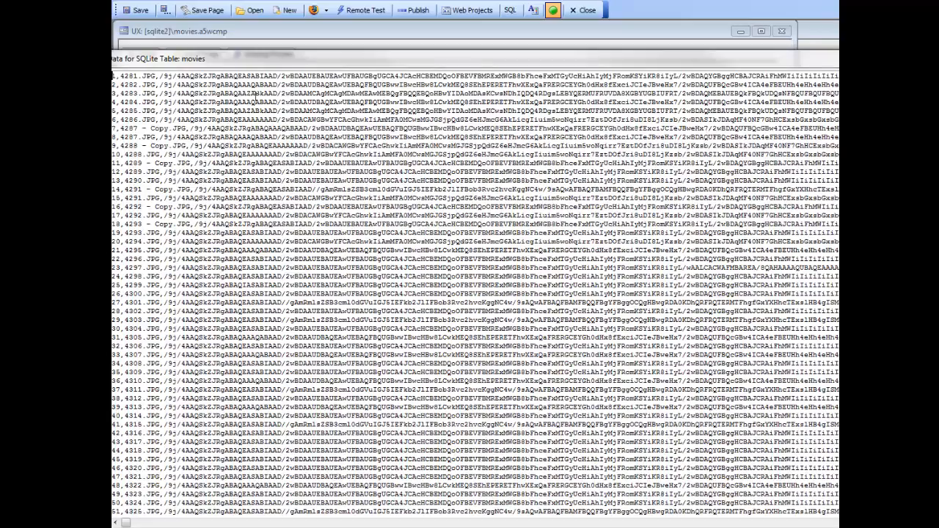
left_click_drag(347, 65, 450, 73)
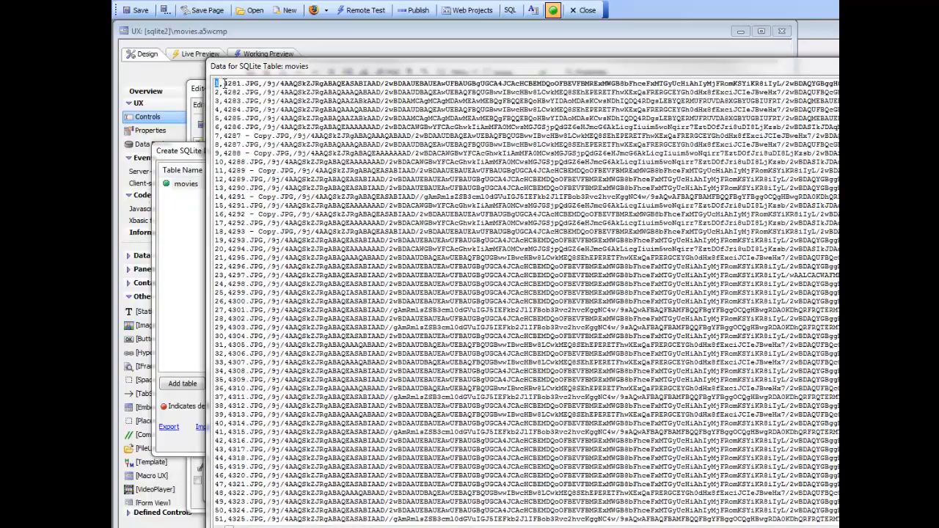
left_click_drag(223, 83, 419, 83)
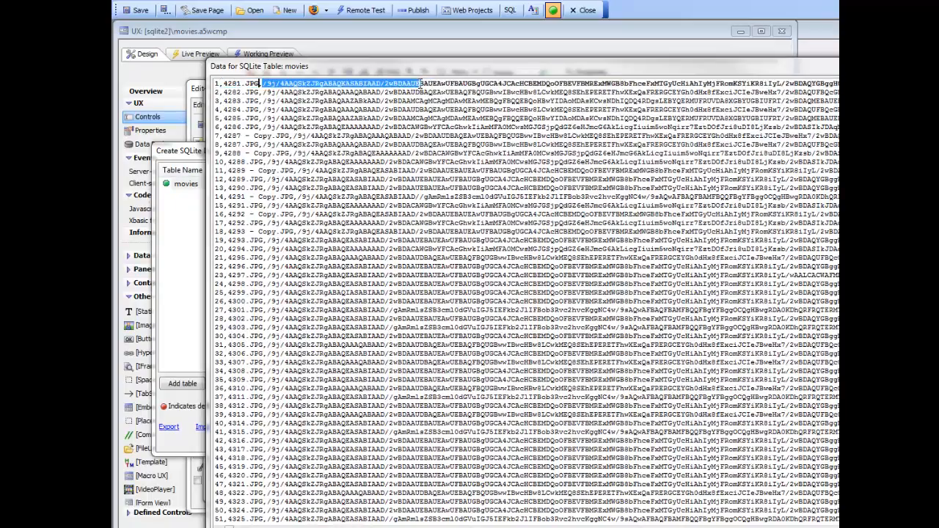
key("Escape")
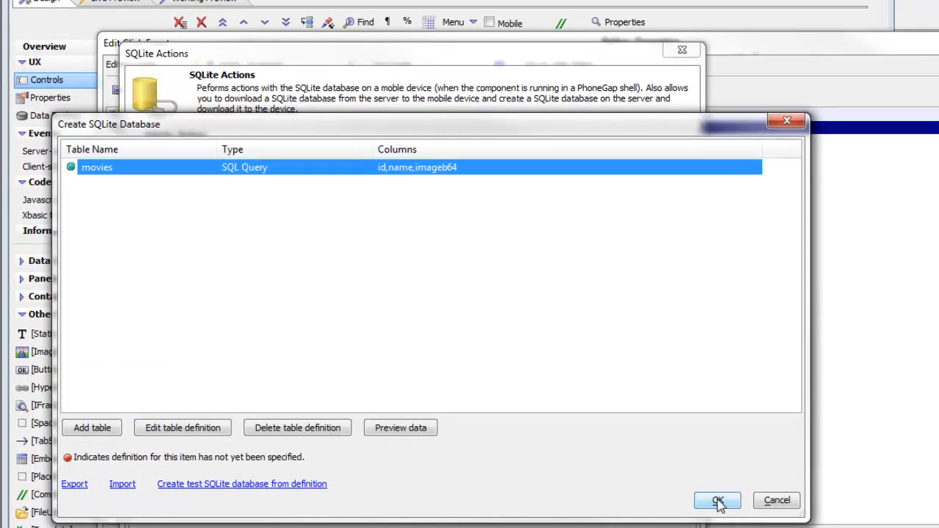
left_click(718, 502)
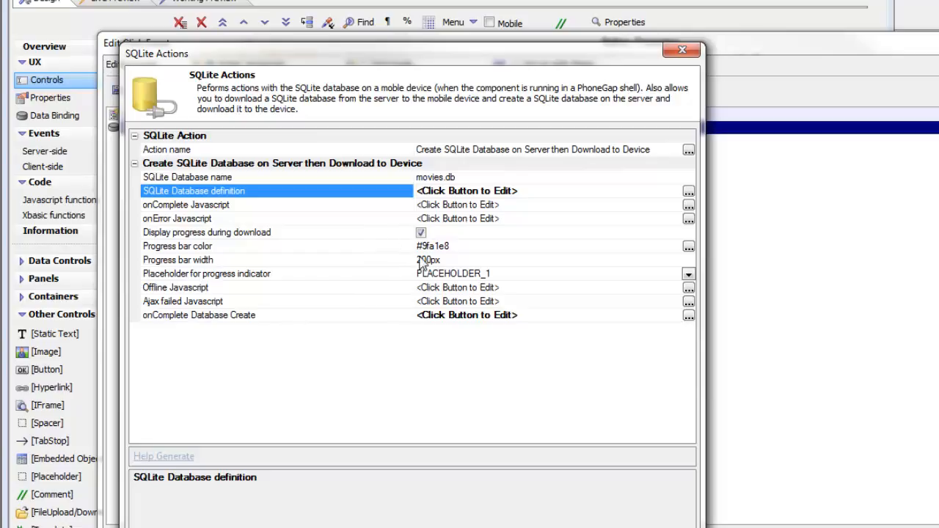
Check which placeholder controls are available for the SQLite action's download progress indicator.
left_click(388, 274)
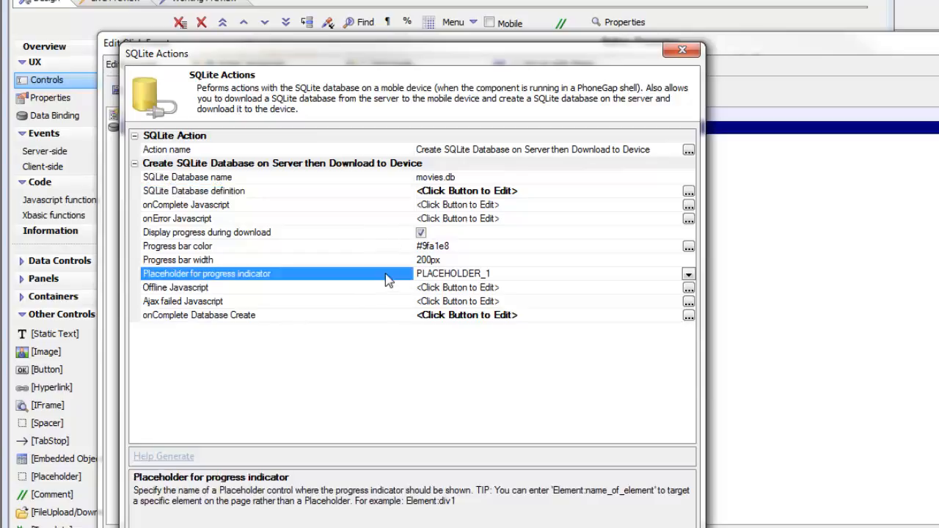
left_click(688, 274)
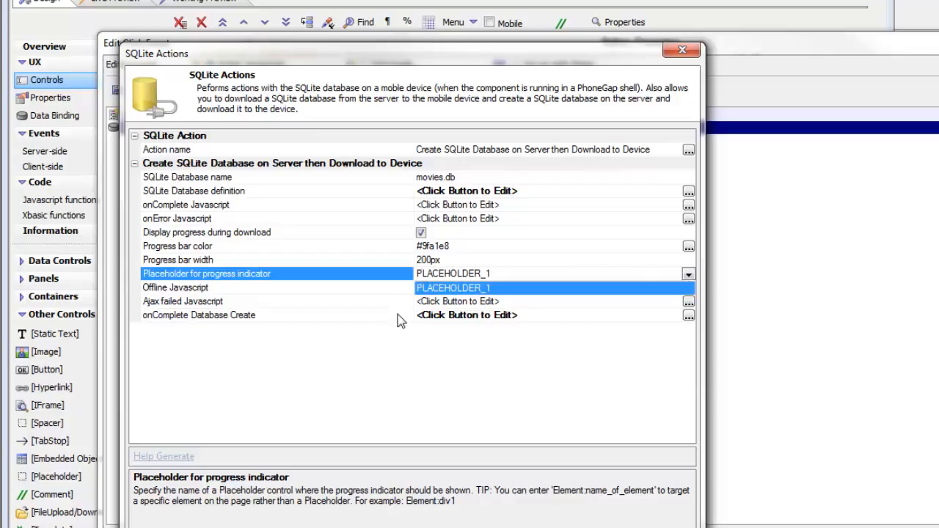
left_click(240, 319)
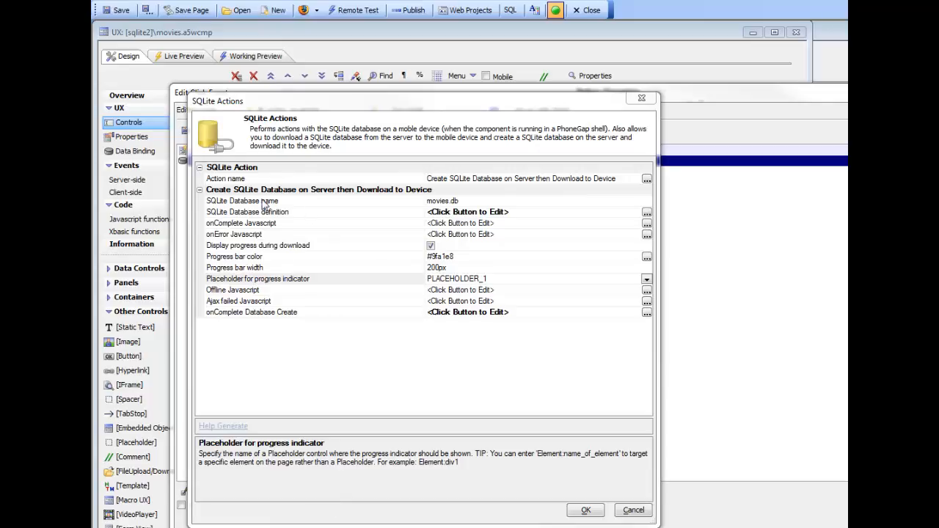
Review the tables in the SQLite database definition again, and accept both the definition and the SQLite action.
left_click(283, 212)
double_click(284, 213)
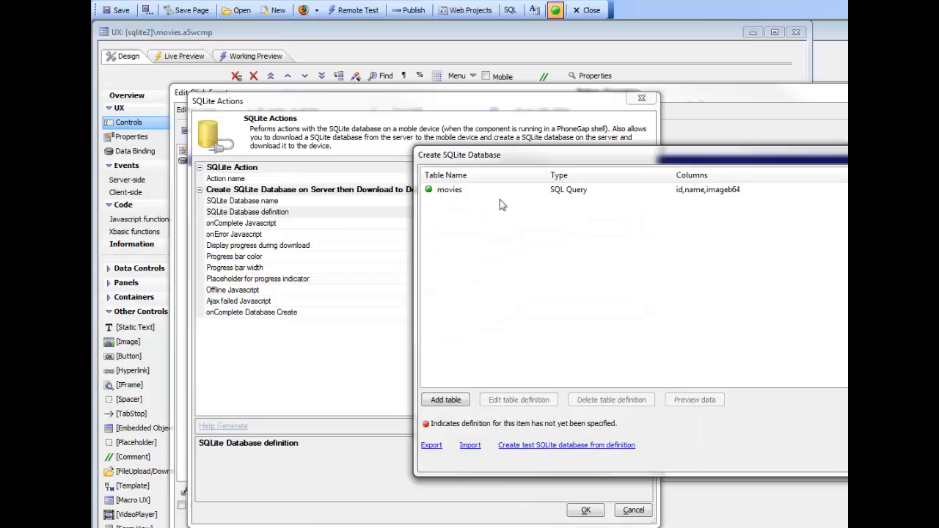
left_click_drag(556, 170, 391, 186)
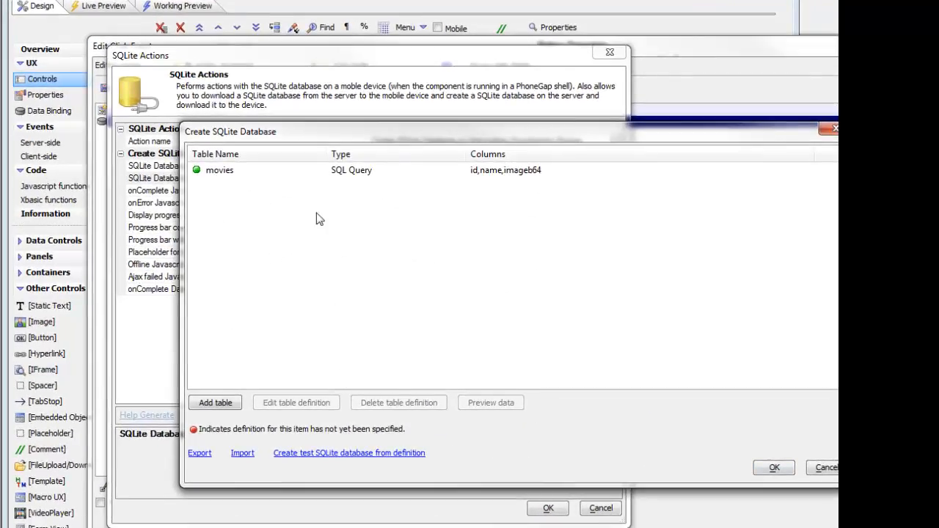
left_click(769, 470)
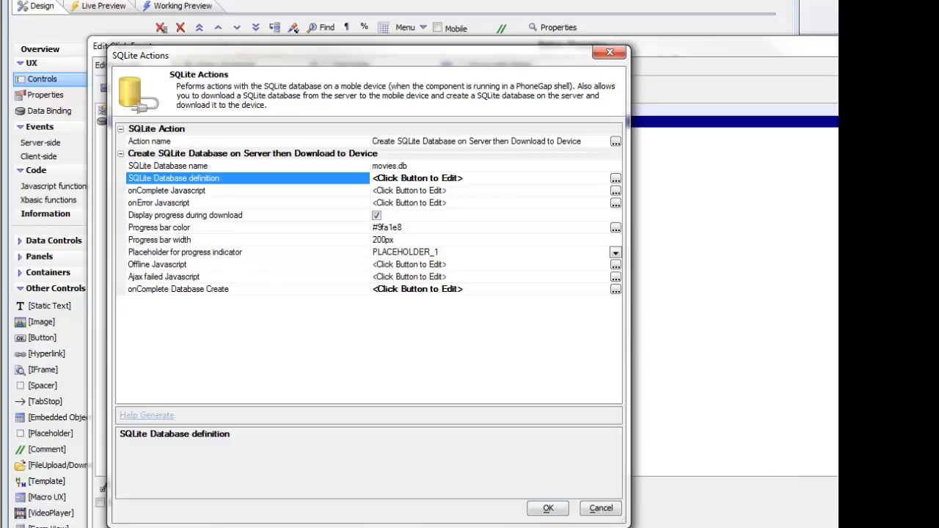
left_click(546, 511)
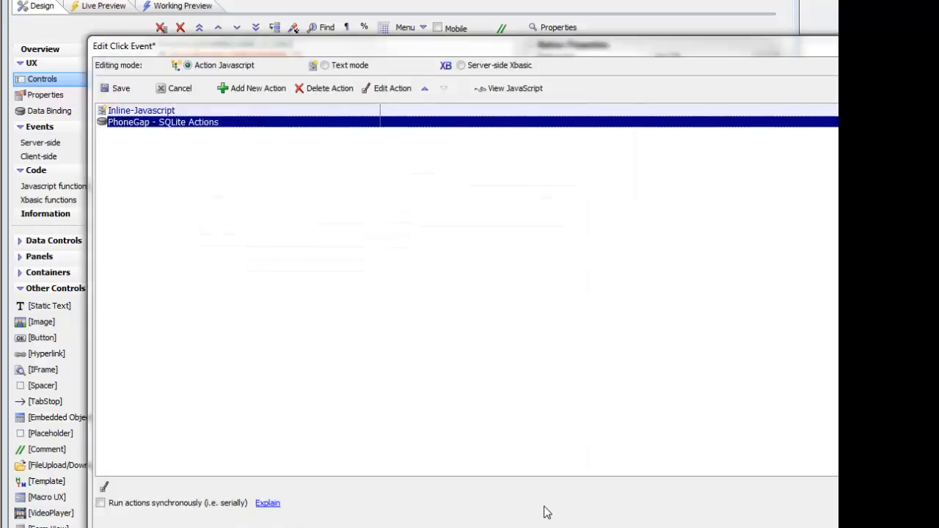
Open the Inline-Javascript action, examine the target options of its showWaitMessage method, and close the action.
left_click(182, 113)
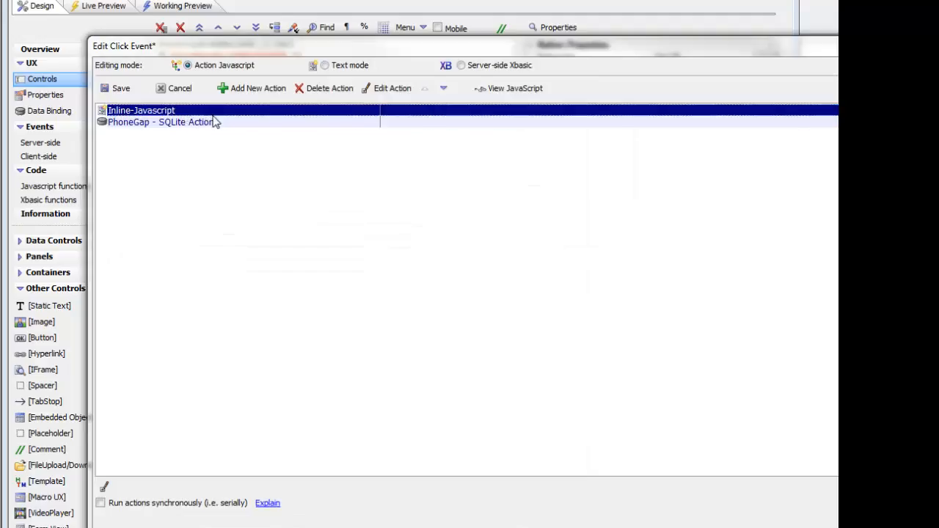
left_click(385, 90)
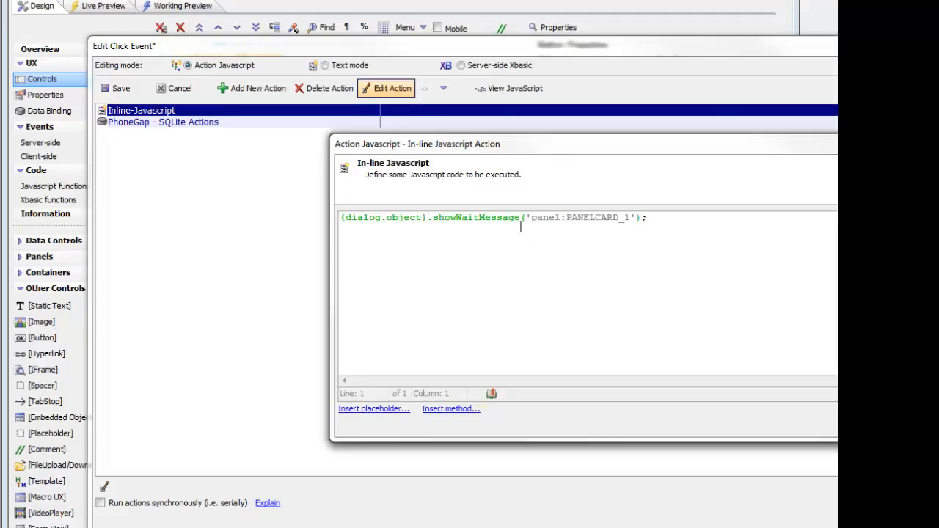
left_click(493, 218)
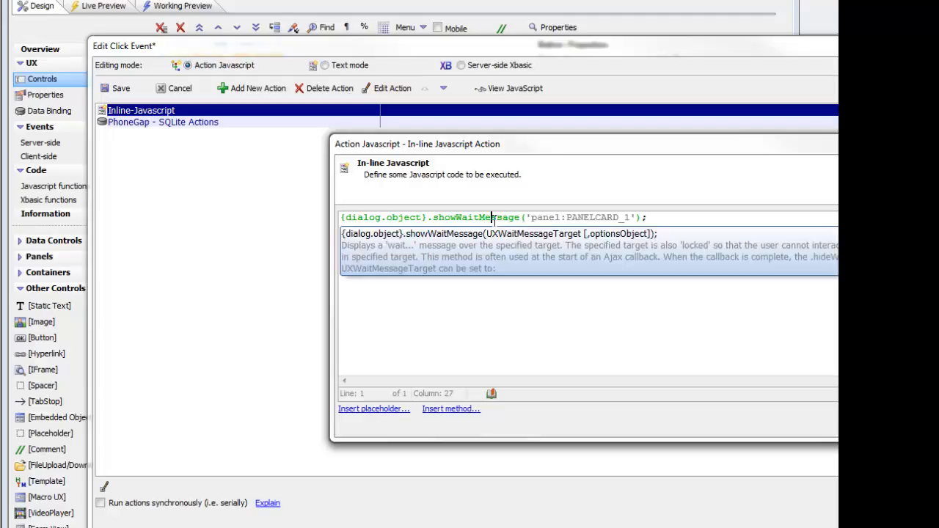
left_click(555, 219)
right_click(534, 240)
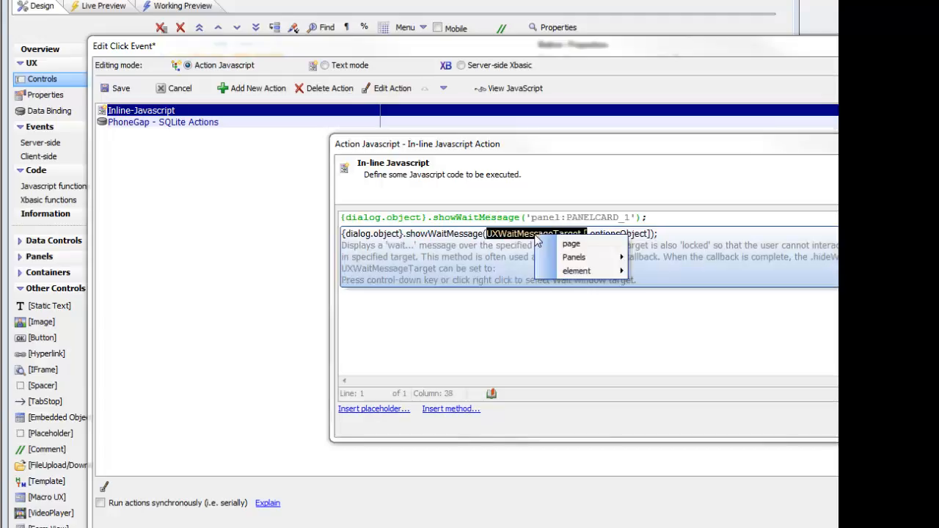
mouse_move(579, 257)
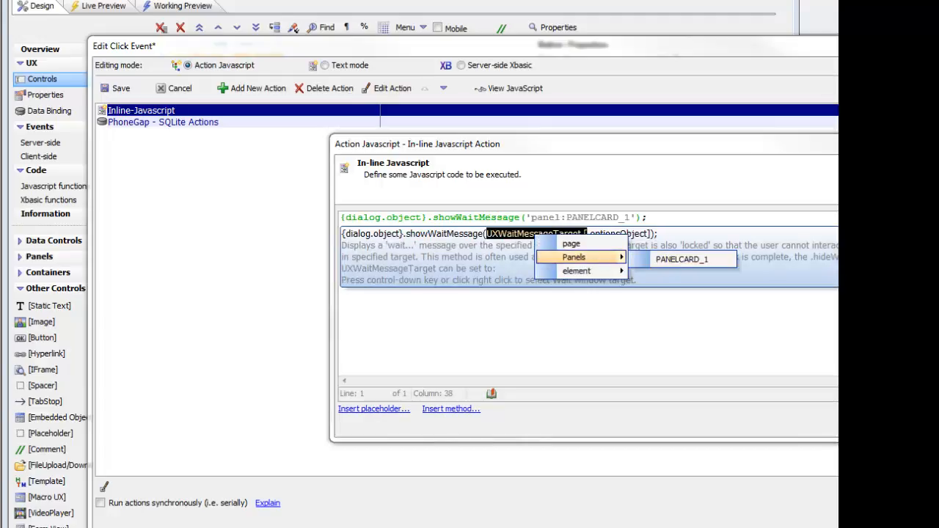
key("Escape")
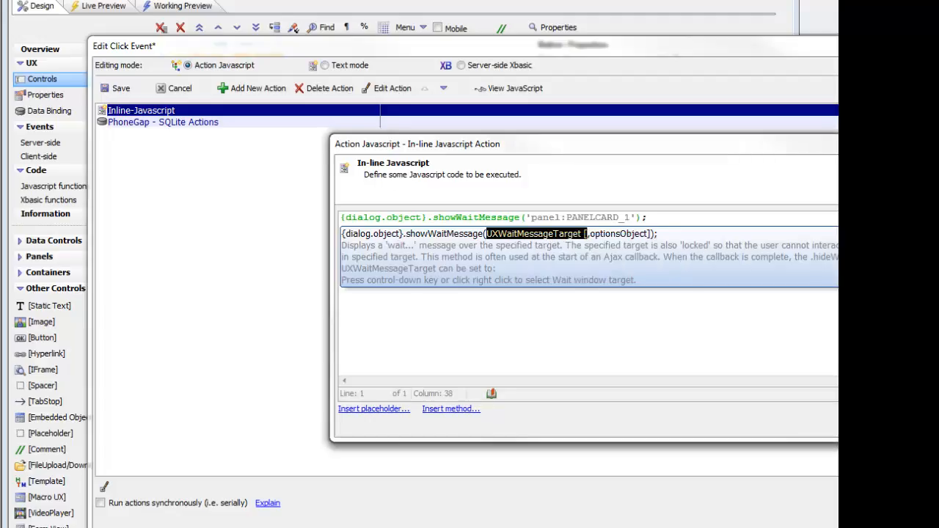
left_click(520, 217)
left_click(866, 425)
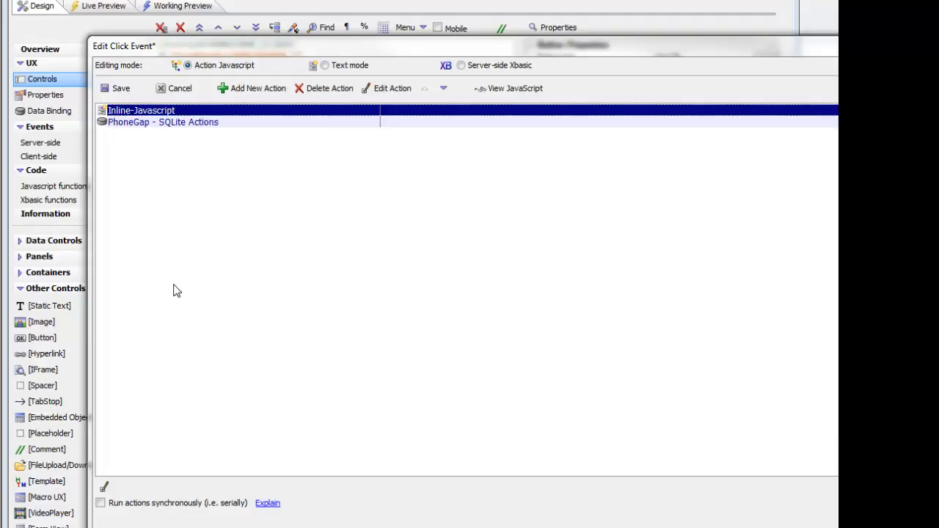
Edit the PhoneGap SQLite action and open its onComplete Database Create script.
left_click(304, 122)
left_click(397, 89)
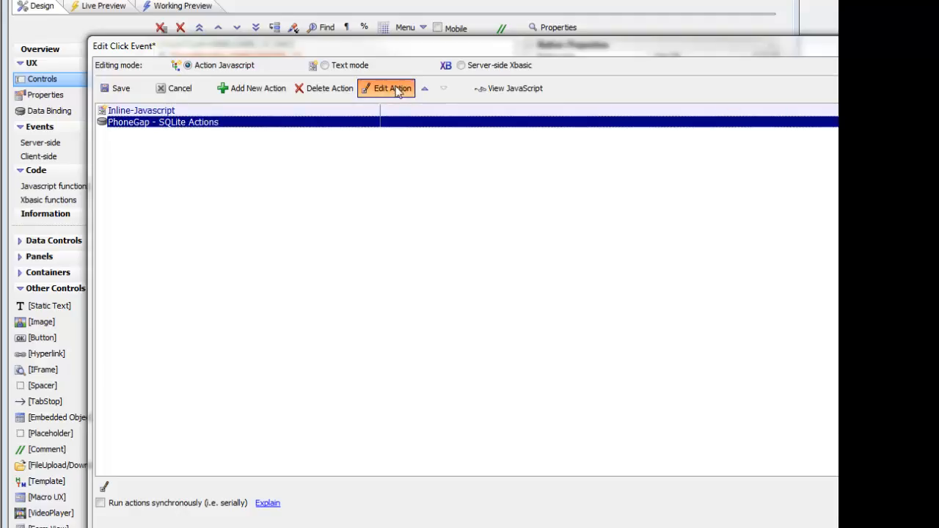
left_click(397, 90)
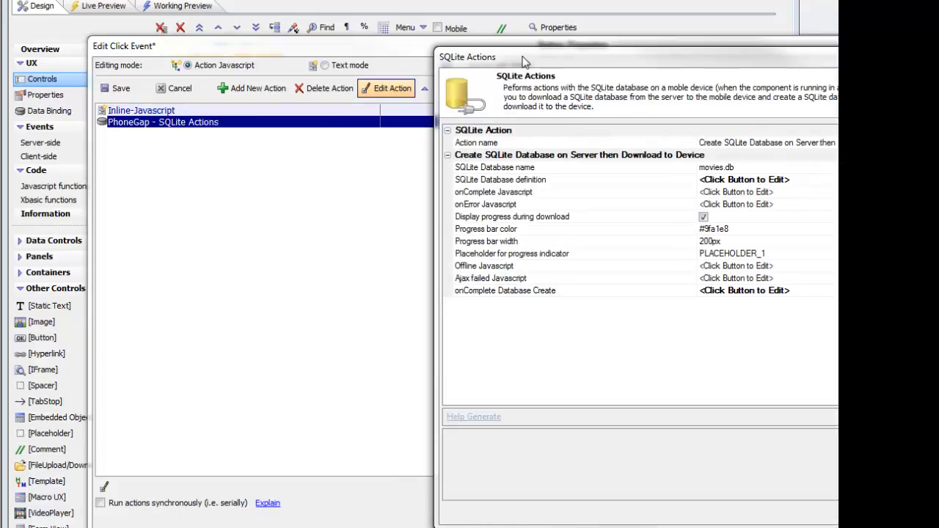
left_click_drag(525, 62, 284, 53)
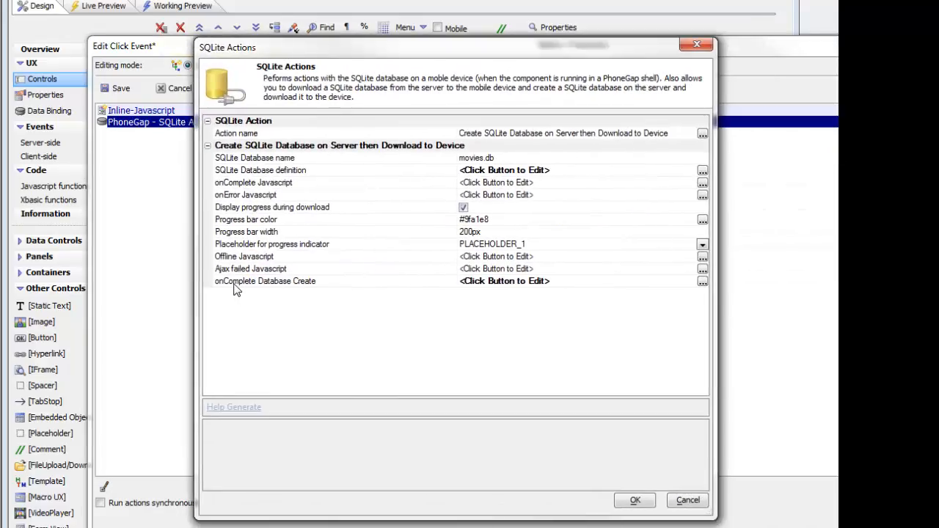
left_click(295, 283)
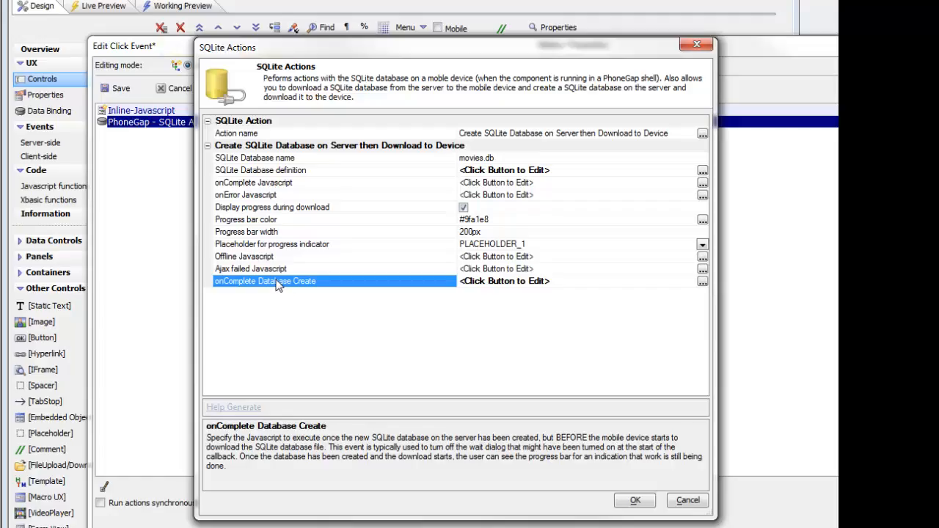
double_click(281, 286)
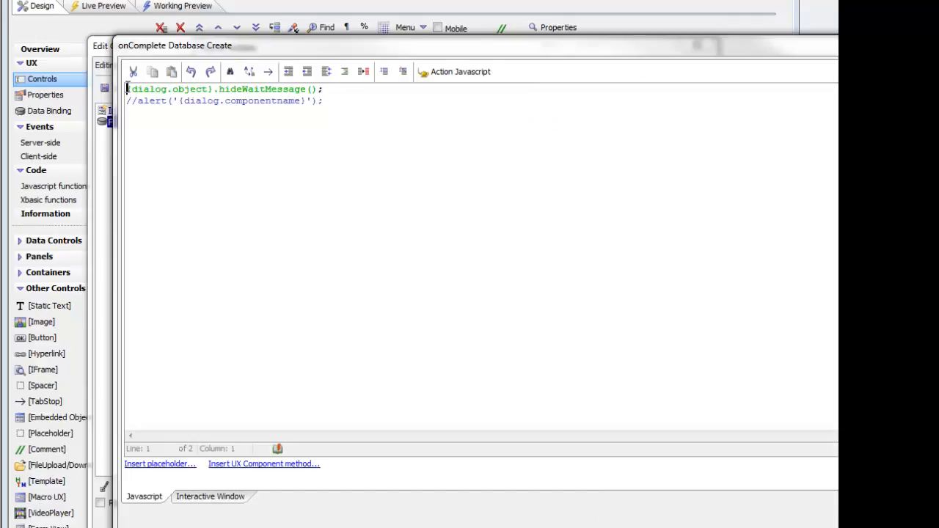
Delete the commented-out alert line below hideWaitMessage in the script, accept the SQLite action, and save the Get DB click event.
left_click_drag(127, 89, 341, 88)
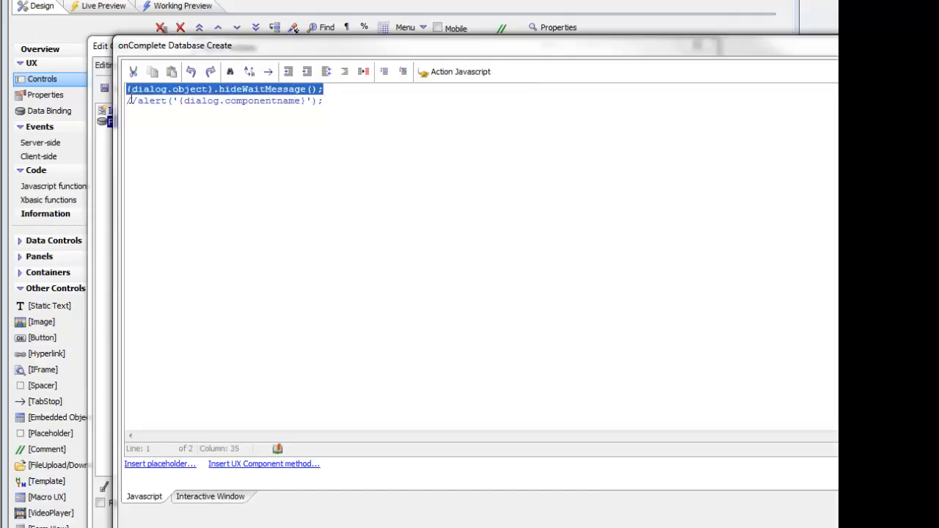
left_click_drag(129, 100, 212, 115)
key("Delete")
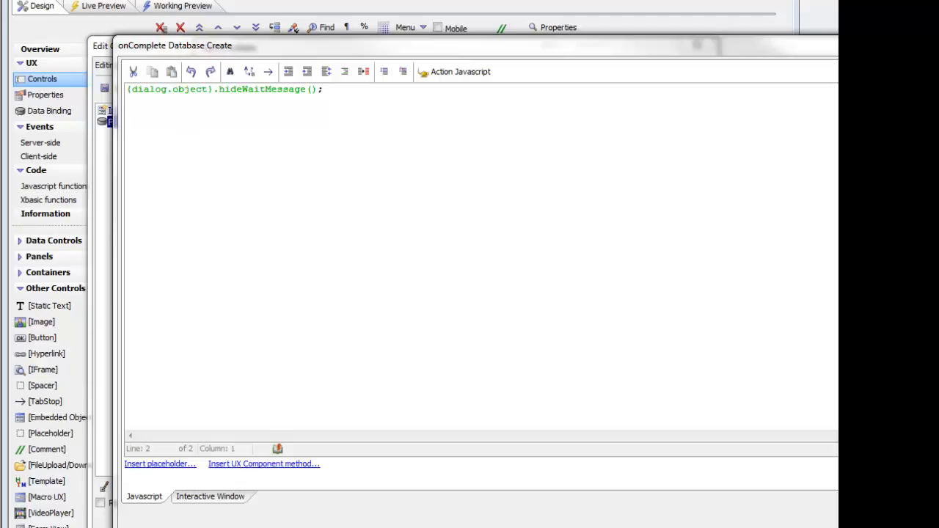
key("Escape")
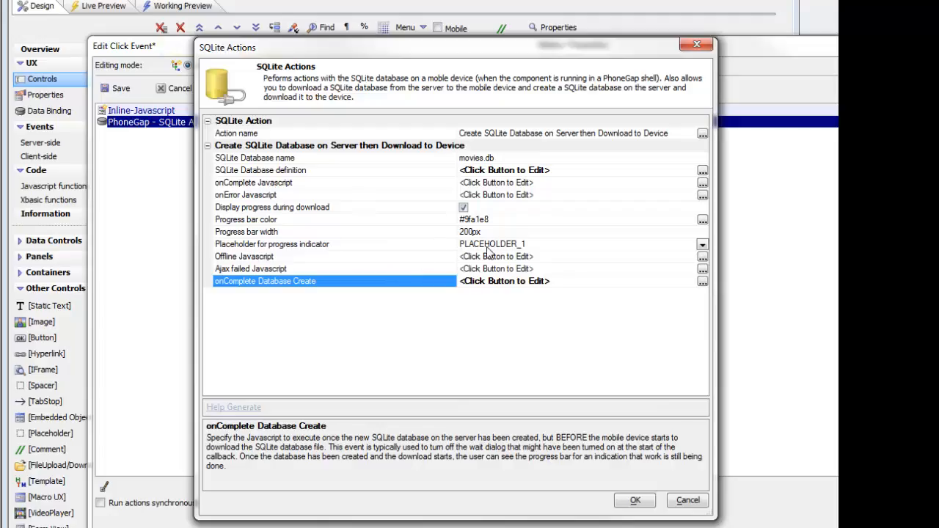
left_click(634, 501)
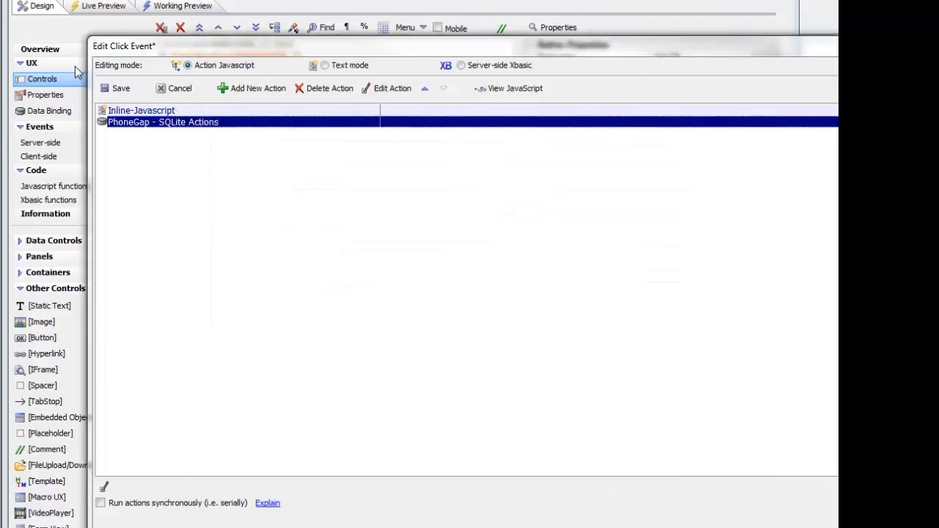
left_click(117, 88)
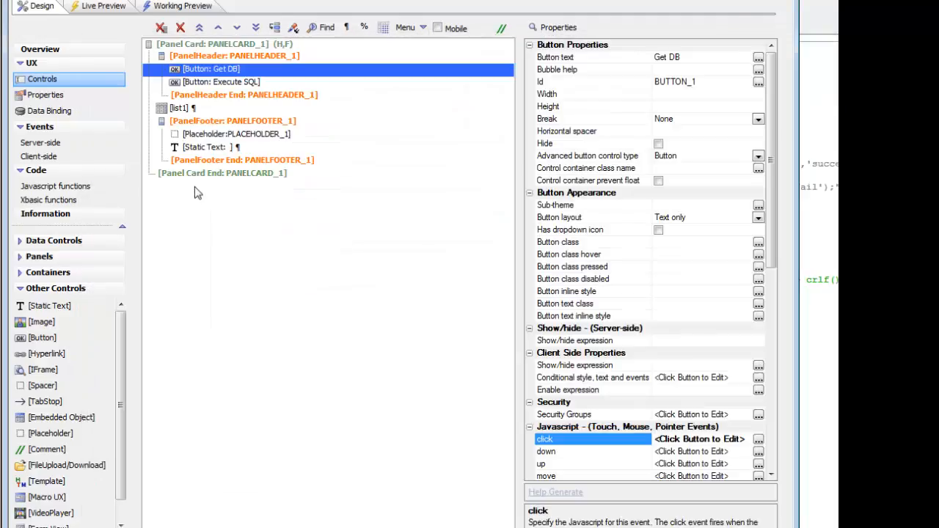
Review the properties of the footer's PLACEHOLDER_1, the Execute SQL button and the list1 control in turn.
left_click(244, 137)
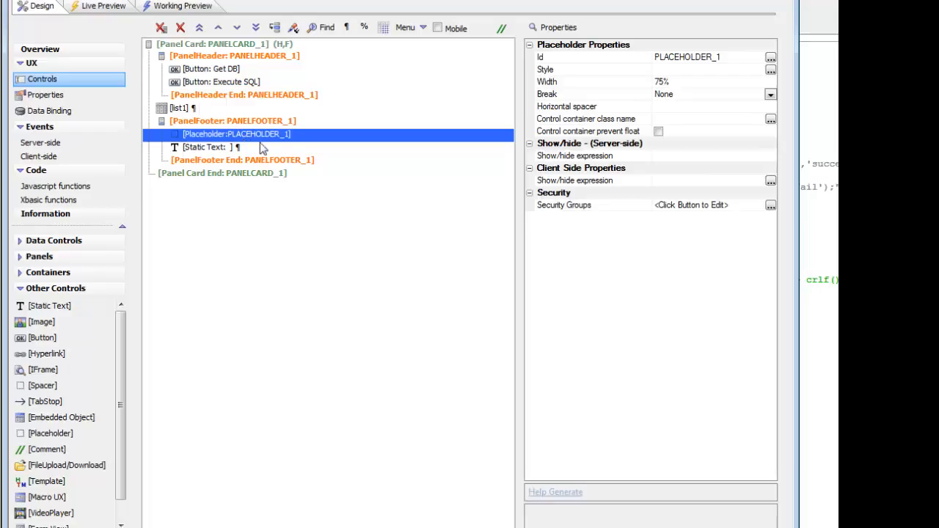
left_click(228, 84)
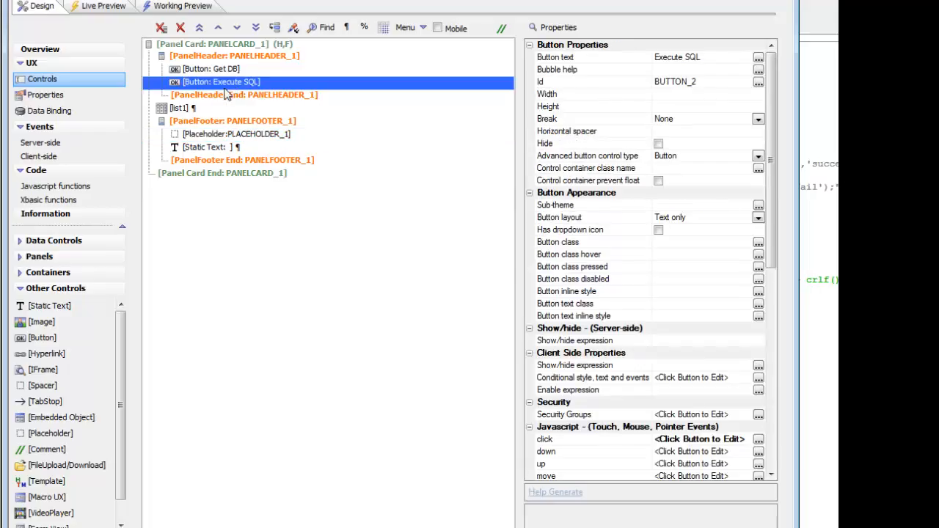
left_click(177, 113)
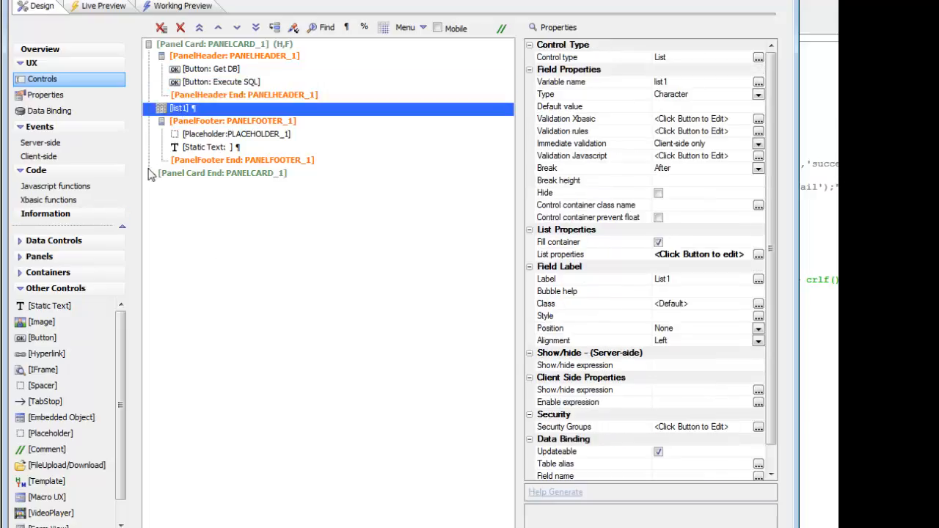
Open the list1 control's List Builder and view the static data that defines its columns.
left_click(584, 258)
double_click(584, 259)
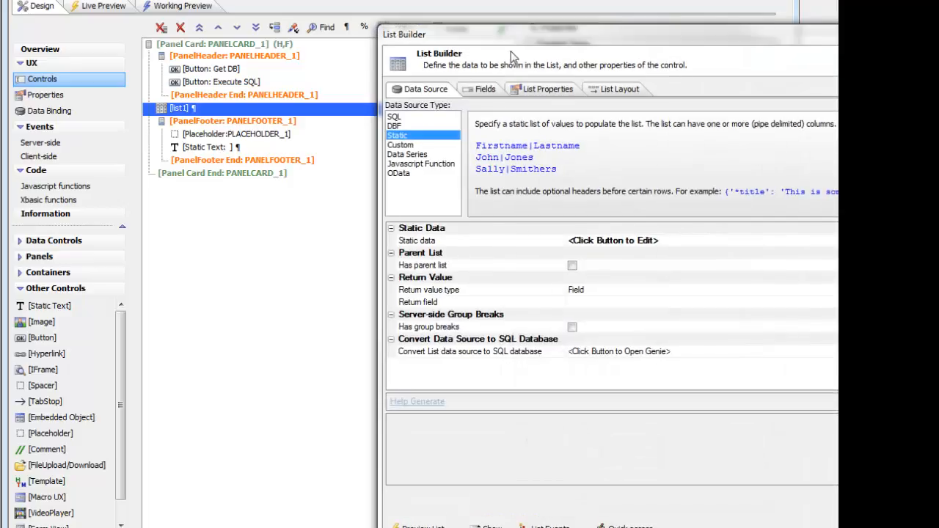
left_click_drag(513, 44, 246, 63)
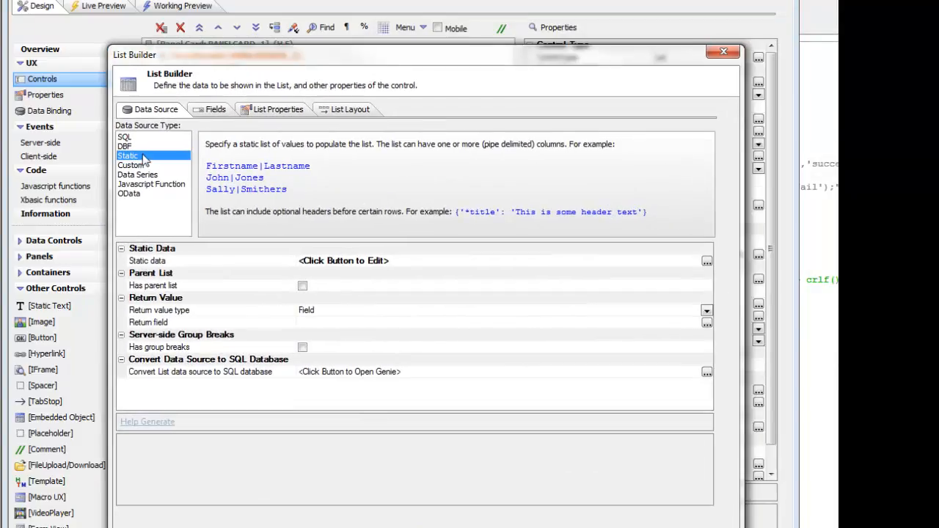
double_click(174, 265)
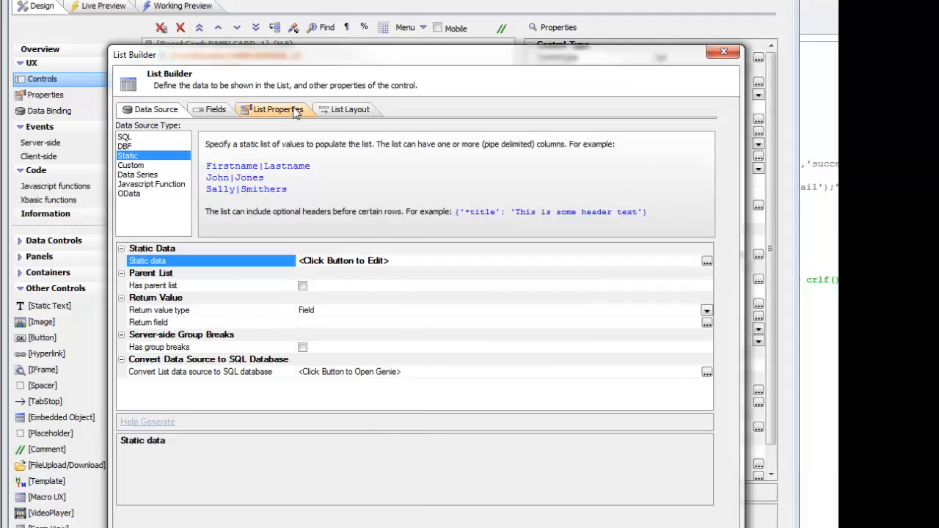
Review the columns in the list's layout, and inspect the control type of the imageb64 field.
left_click(343, 108)
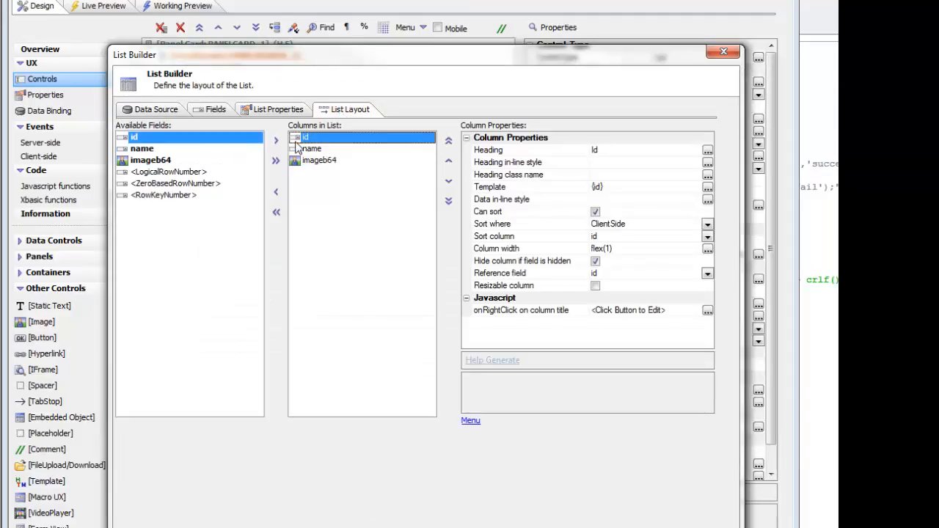
left_click(207, 109)
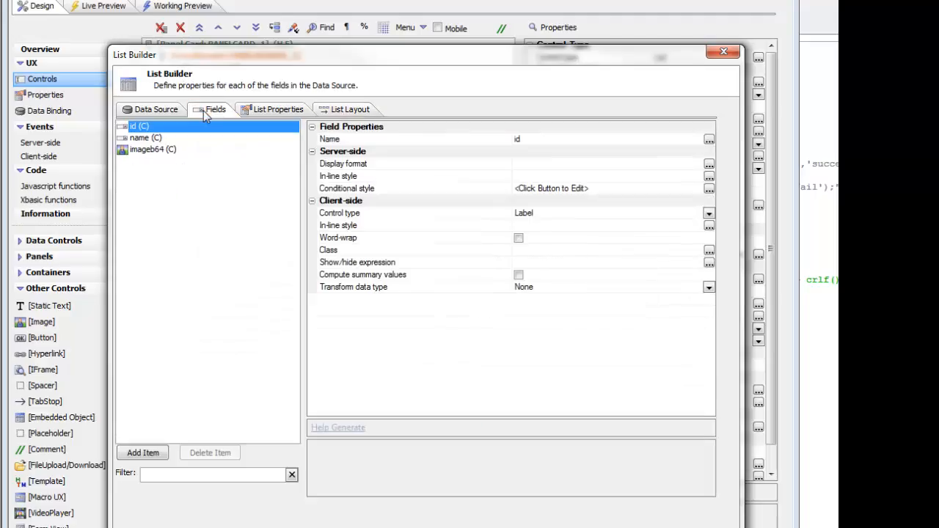
left_click(153, 149)
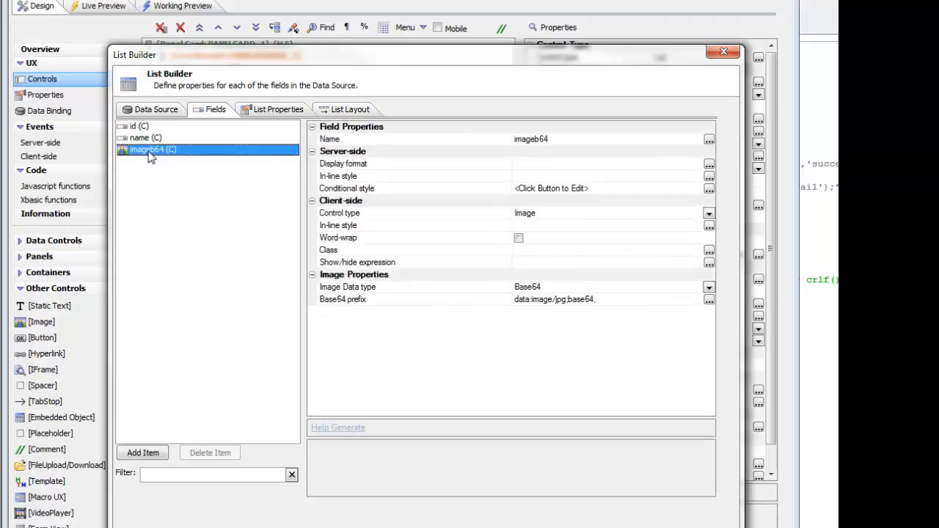
left_click(350, 213)
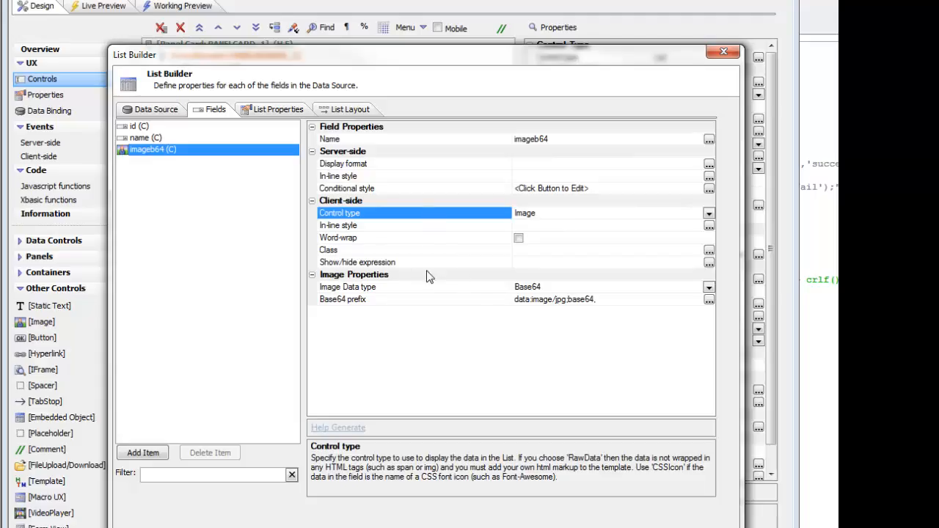
Inspect the imageb64 field's image data type options, keeping Base64, and examine its Base64 prefix.
left_click(416, 289)
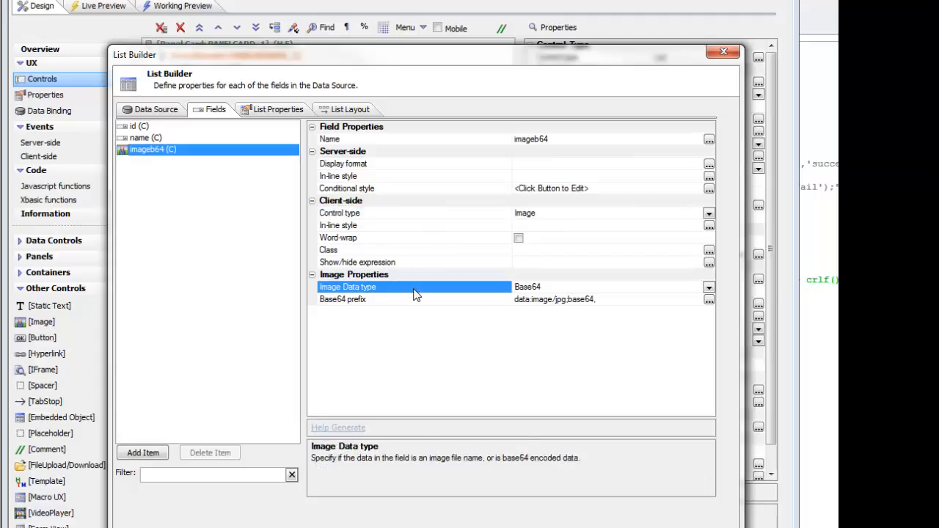
left_click(709, 287)
left_click(528, 311)
left_click(477, 300)
left_click_drag(611, 303, 497, 288)
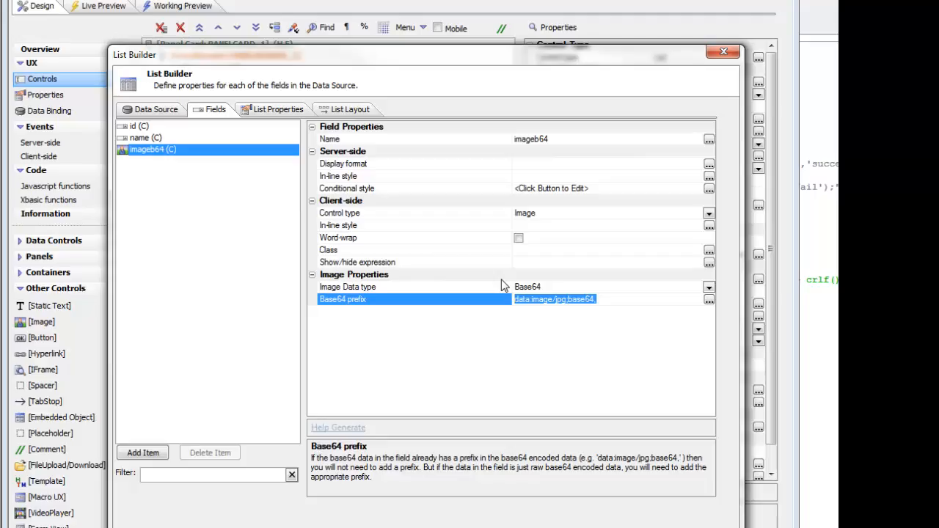
left_click(577, 299)
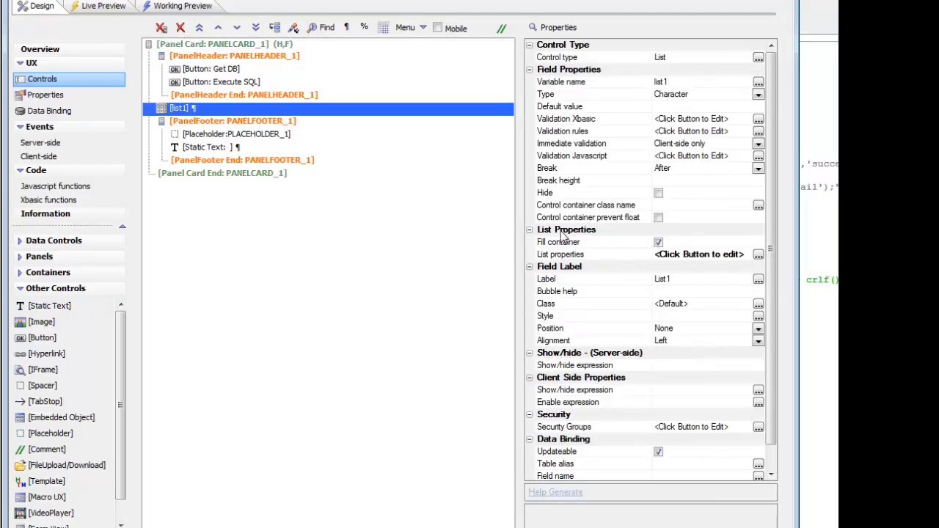
Reopen the List Builder for list1 and look through its list properties, including the client-side order and layout settings.
left_click(598, 257)
double_click(598, 256)
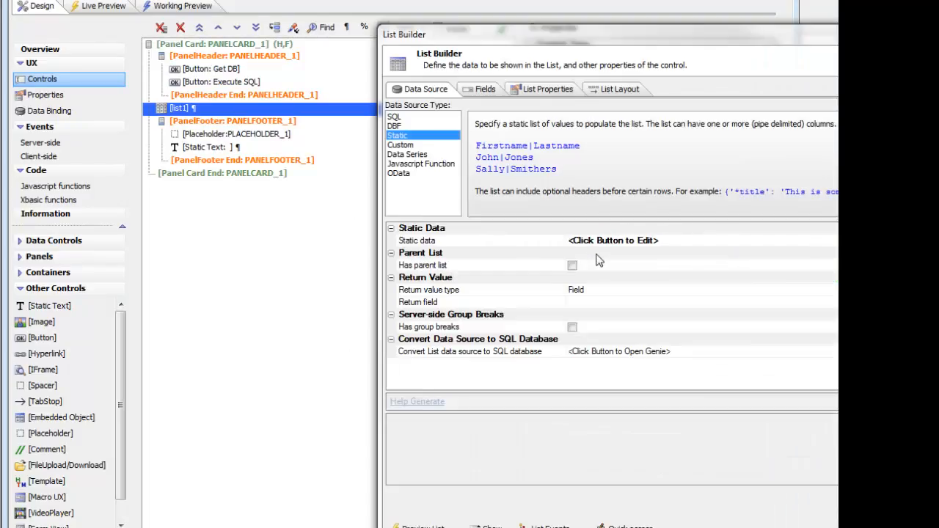
left_click_drag(505, 32, 284, 21)
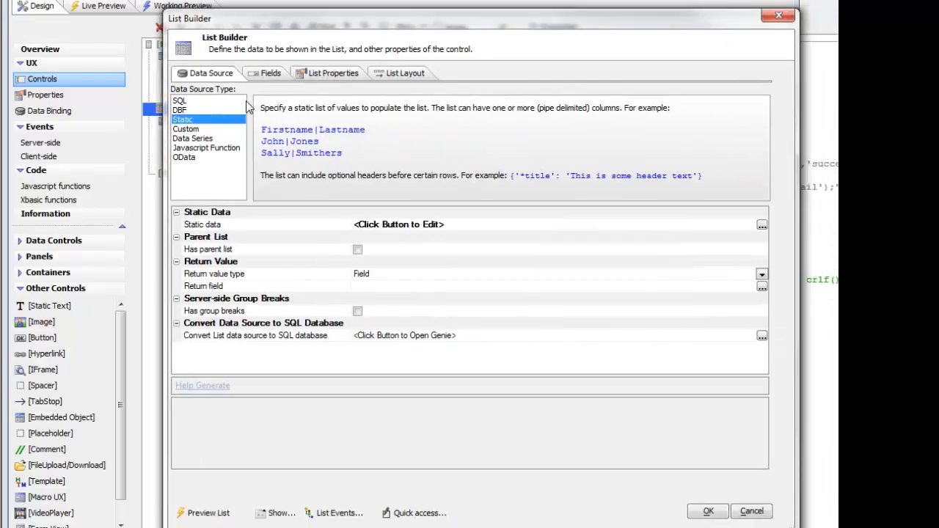
left_click(331, 72)
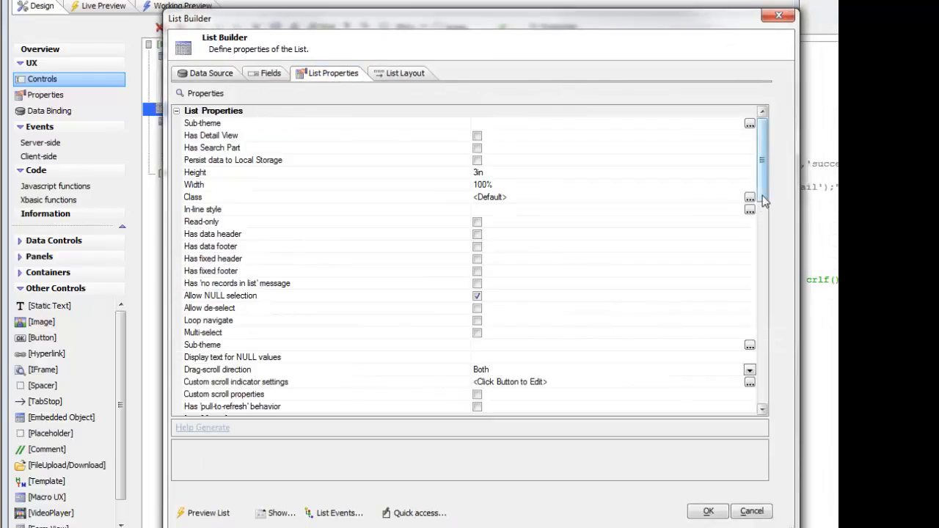
left_click_drag(763, 196, 768, 284)
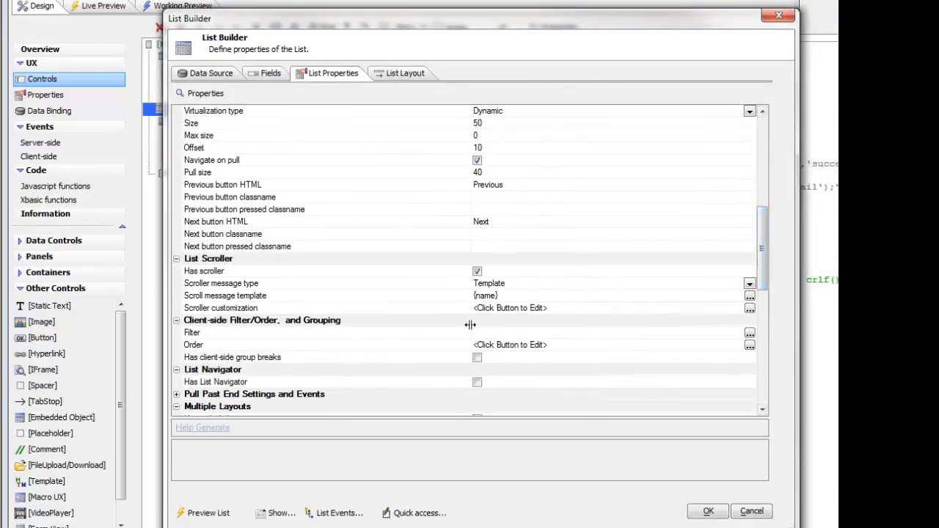
left_click(427, 347)
scroll(433, 353, "down", 2)
scroll(434, 352, "down", 3)
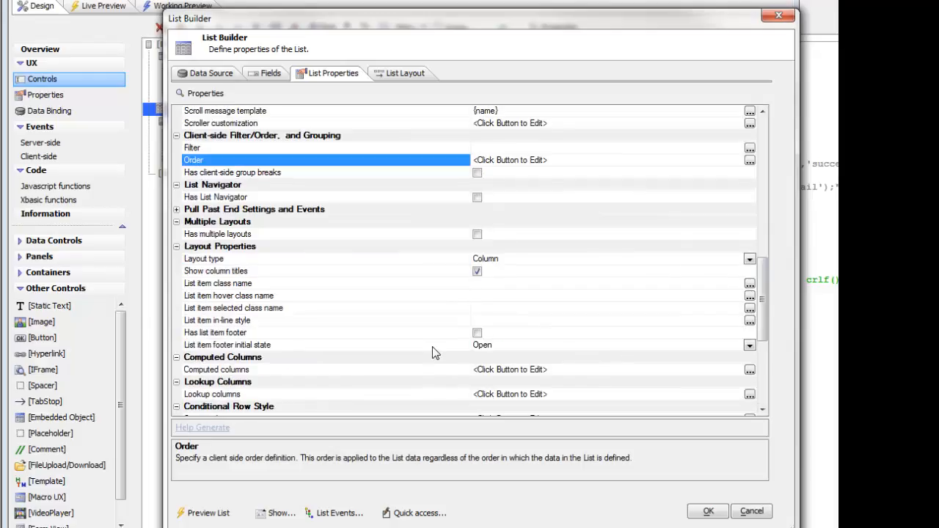
scroll(412, 342, "down", 5)
scroll(415, 346, "up", 10)
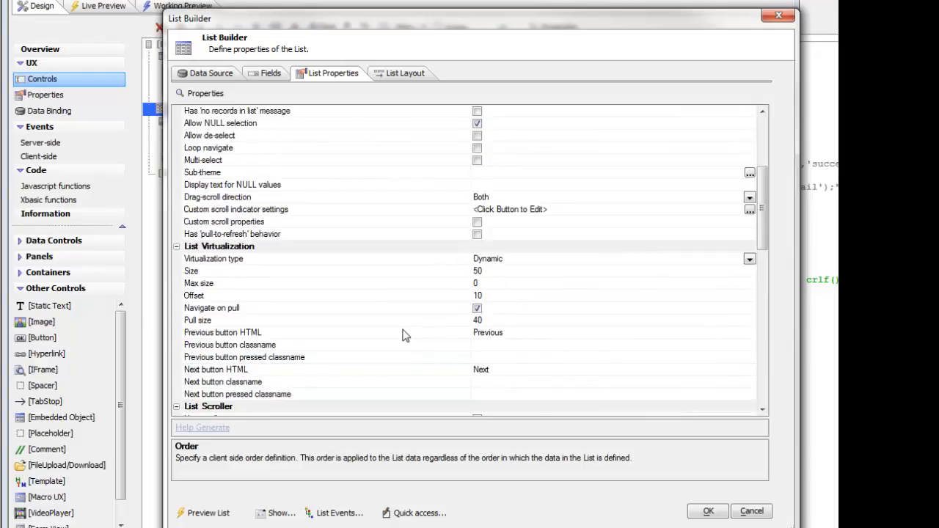
Review the list's virtualization type and page size, and accept the List Builder.
left_click(324, 262)
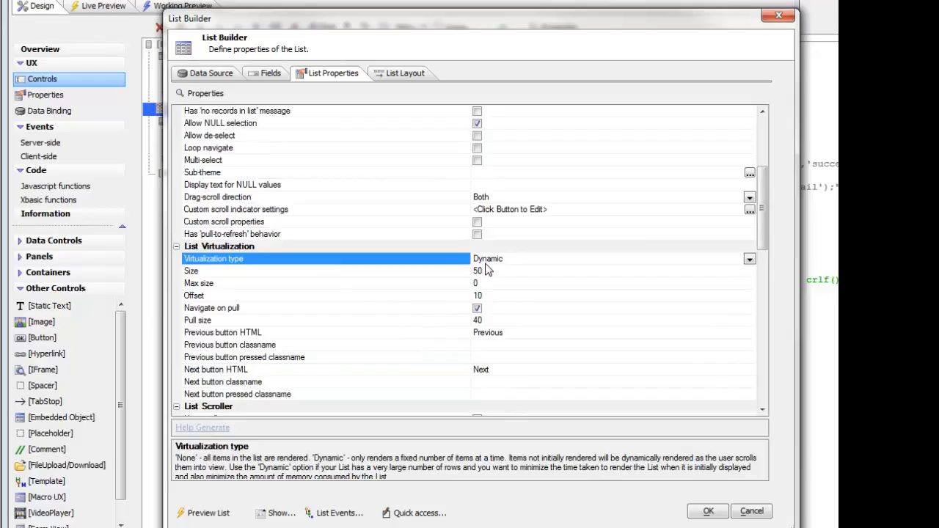
left_click(423, 273)
scroll(429, 294, "down", 3)
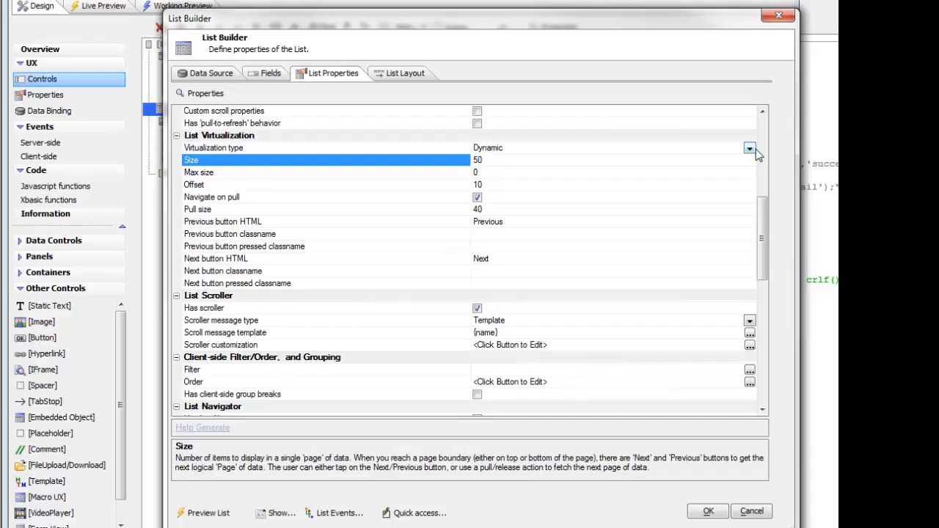
left_click(711, 511)
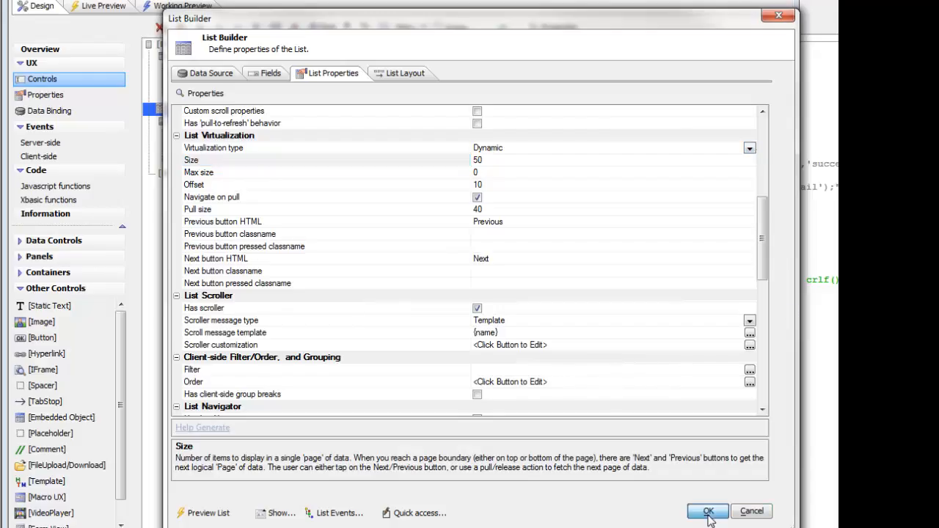
Open the Execute SQL button's click event, edit its PhoneGap SQLite action, and view the available action types.
left_click(229, 82)
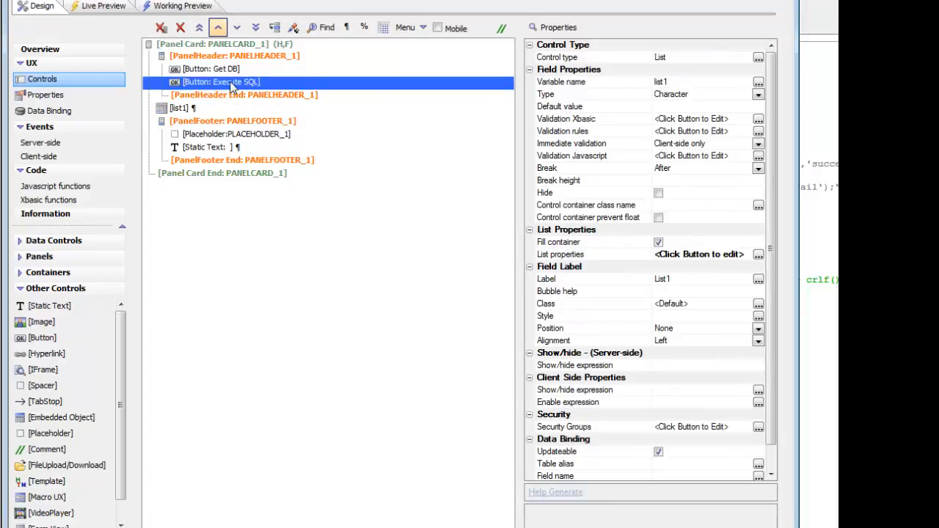
double_click(543, 439)
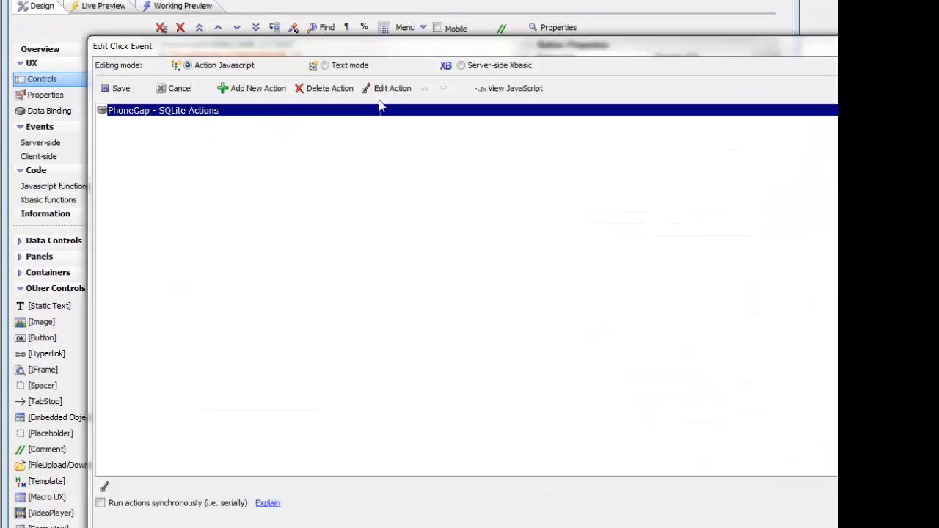
left_click(392, 94)
left_click_drag(559, 27, 245, 63)
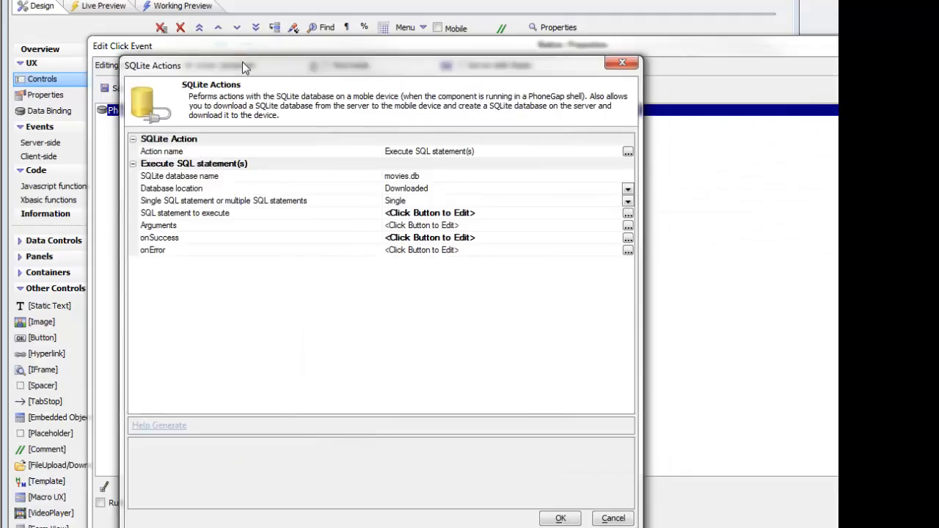
double_click(251, 152)
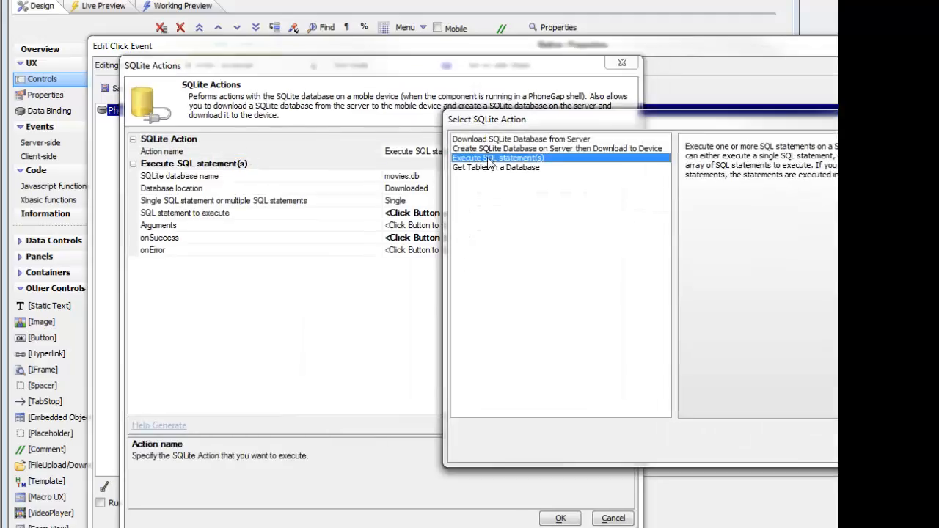
left_click(860, 448)
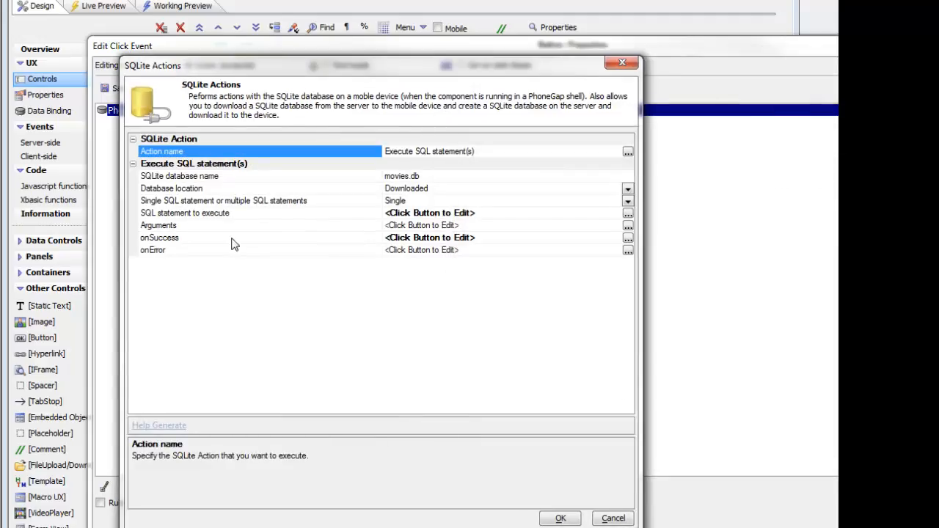
Review the action's SQL statement and its onSuccess script, examining how list1 is populated from resultArray.
double_click(201, 217)
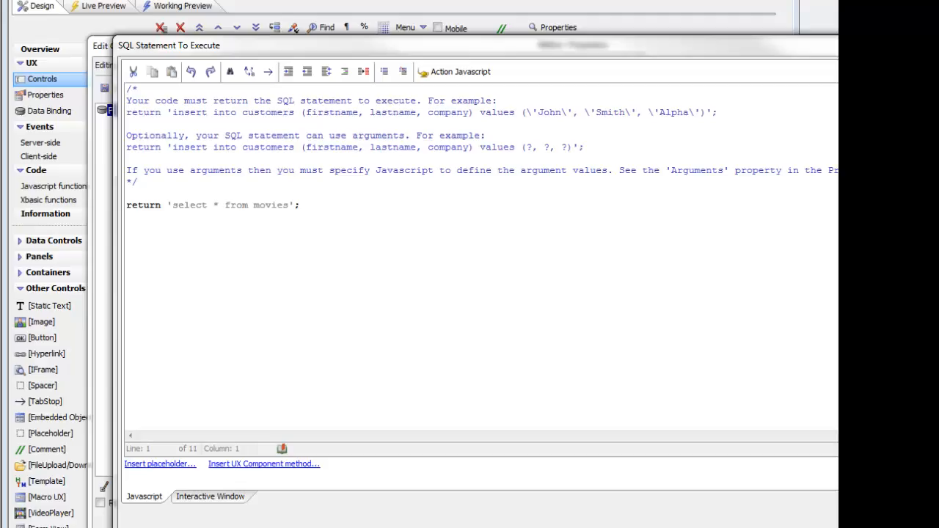
key("Escape")
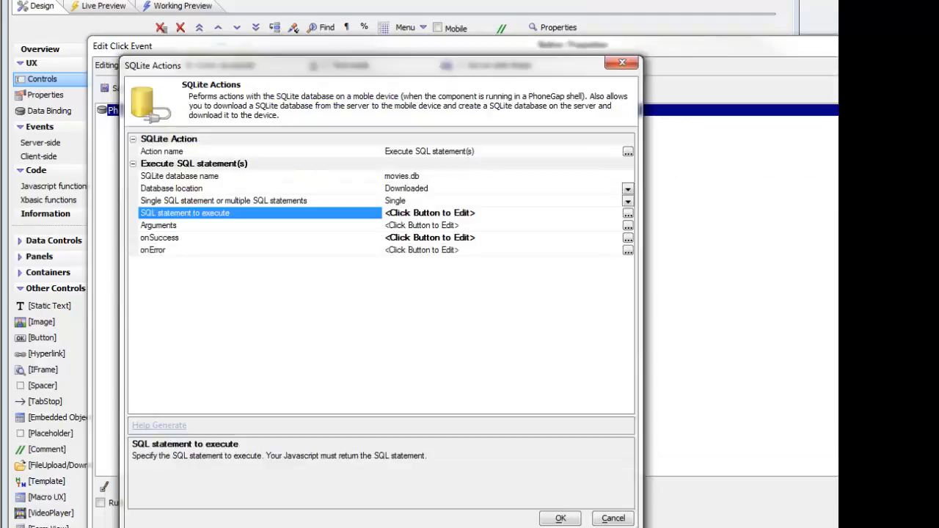
double_click(184, 239)
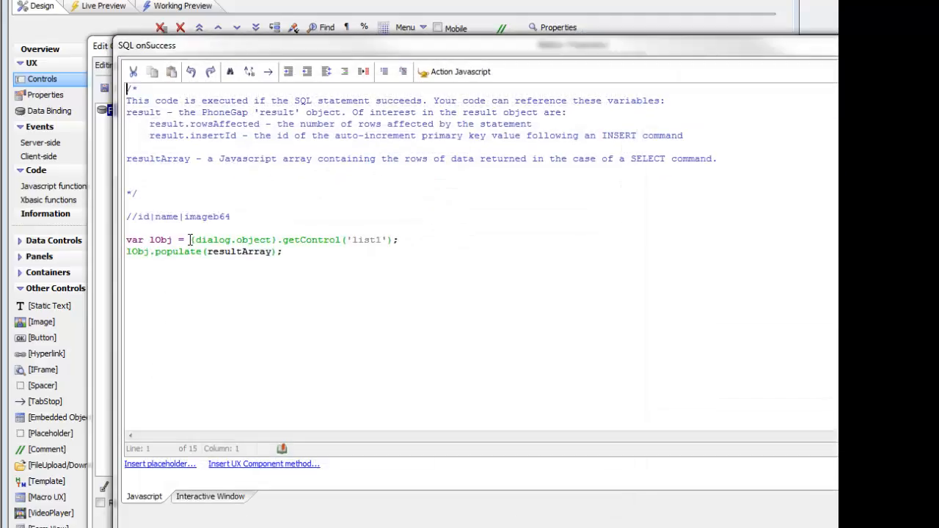
left_click_drag(190, 240, 402, 242)
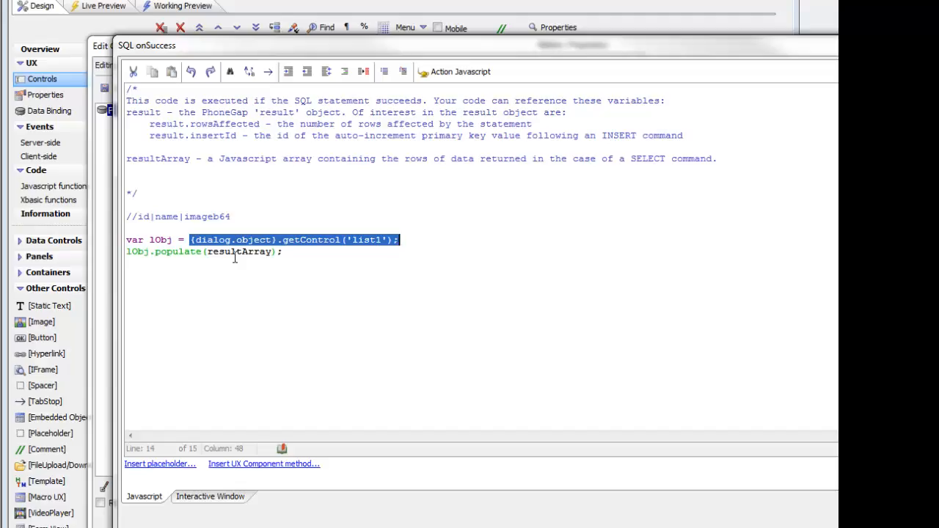
left_click_drag(205, 251, 271, 251)
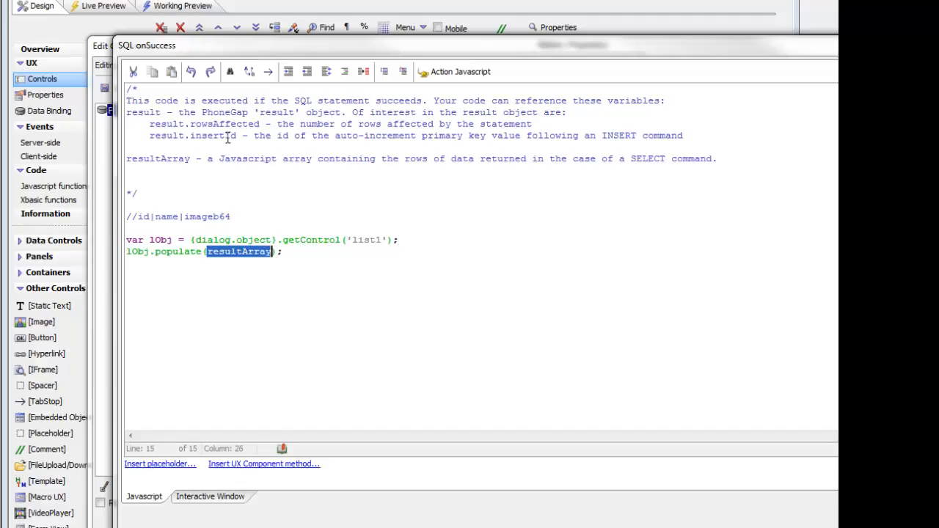
left_click(214, 125)
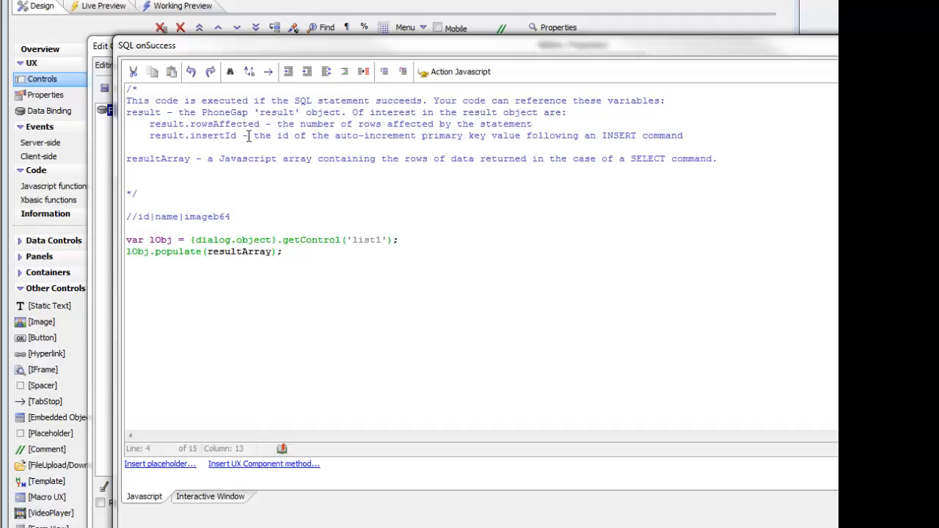
key("Escape")
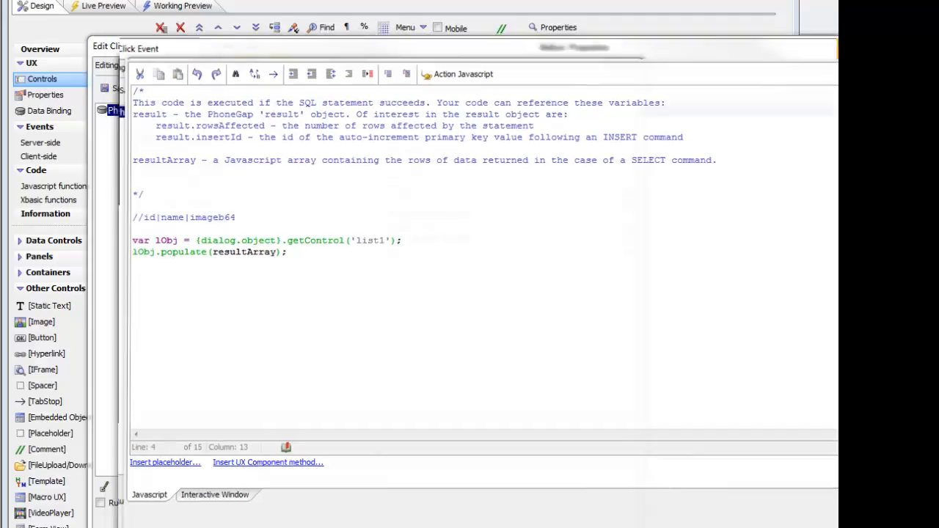